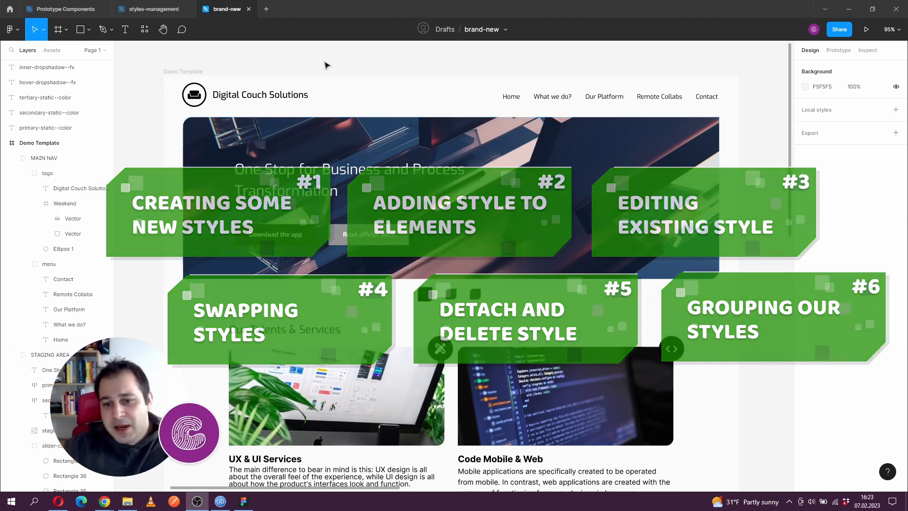
Step: Examine the Demo Template page from the hero banner through the services and case studies sections
scroll(435, 242, "down", 1)
scroll(435, 243, "down", 6)
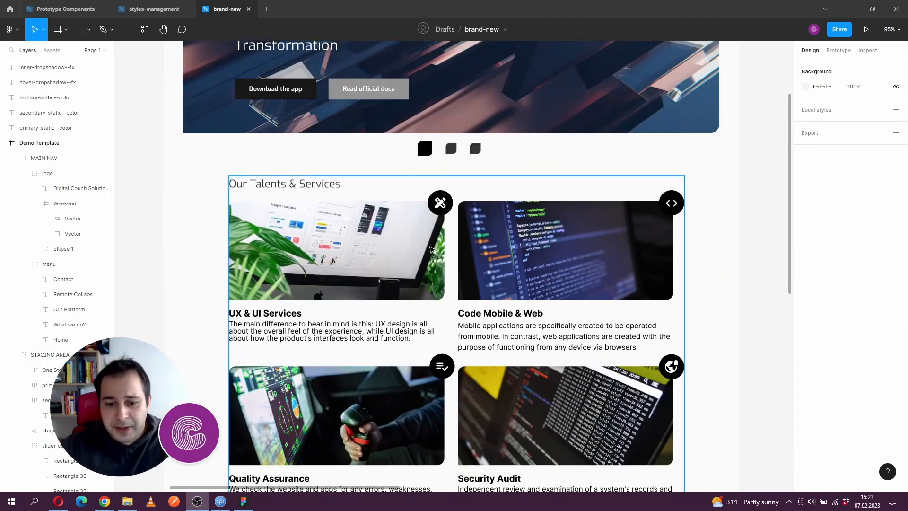
scroll(431, 260, "down", 2)
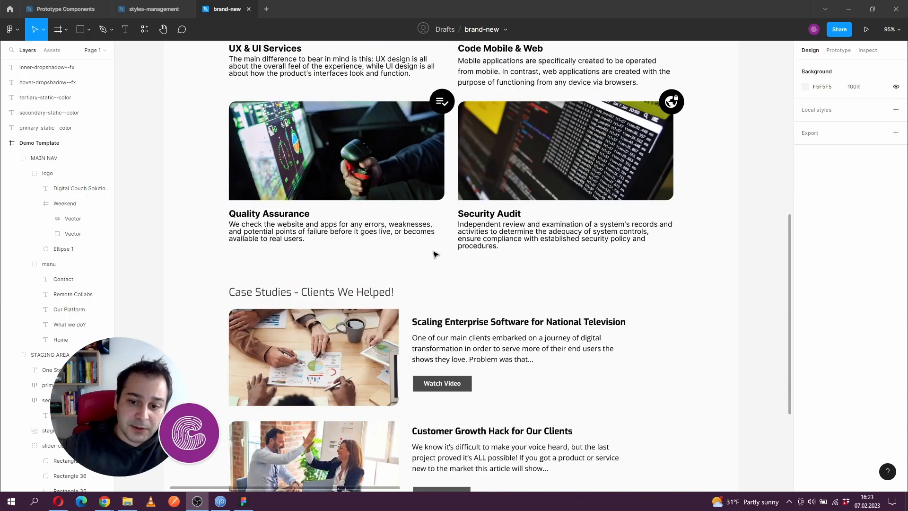
scroll(435, 254, "up", 5)
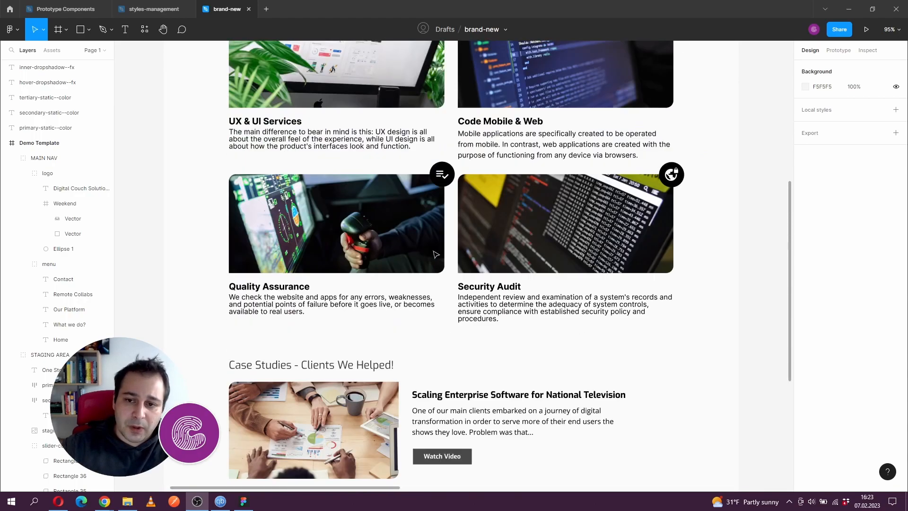
scroll(543, 245, "down", 2)
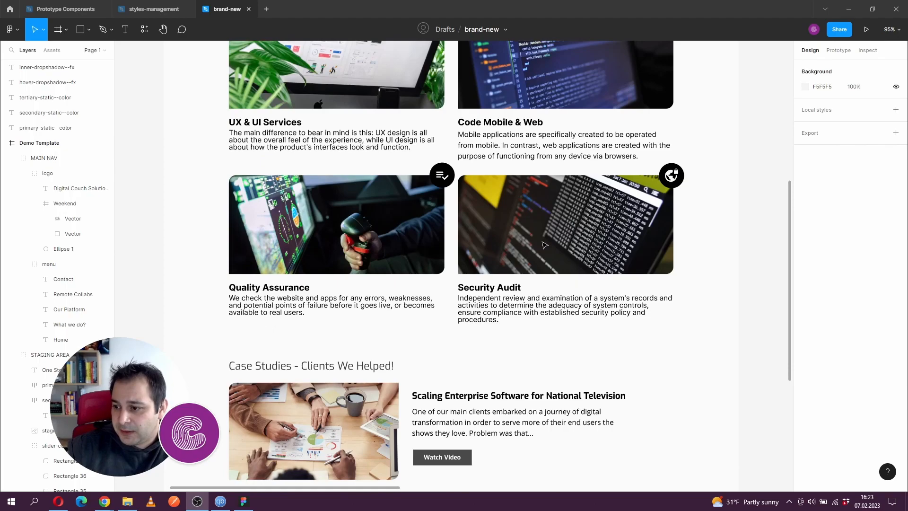
scroll(508, 250, "down", 2)
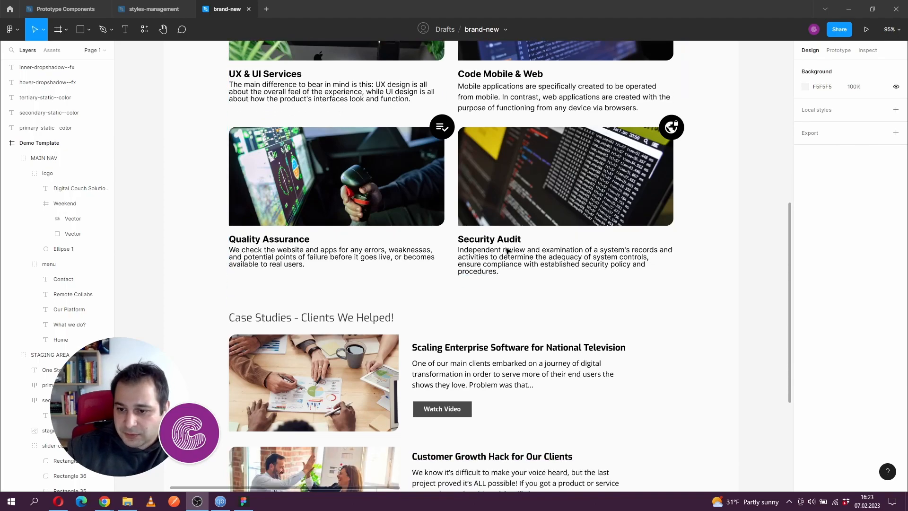
scroll(507, 251, "down", 1)
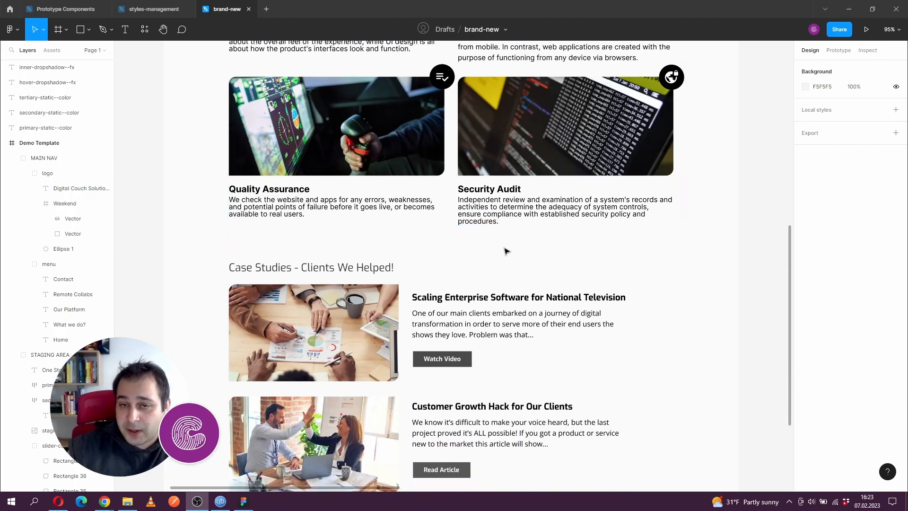
scroll(507, 251, "up", 9)
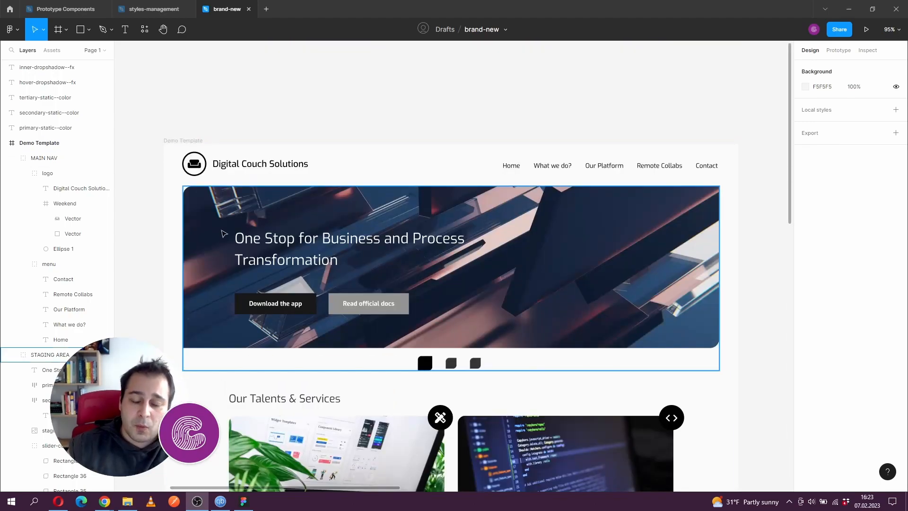
scroll(323, 249, "down", 1)
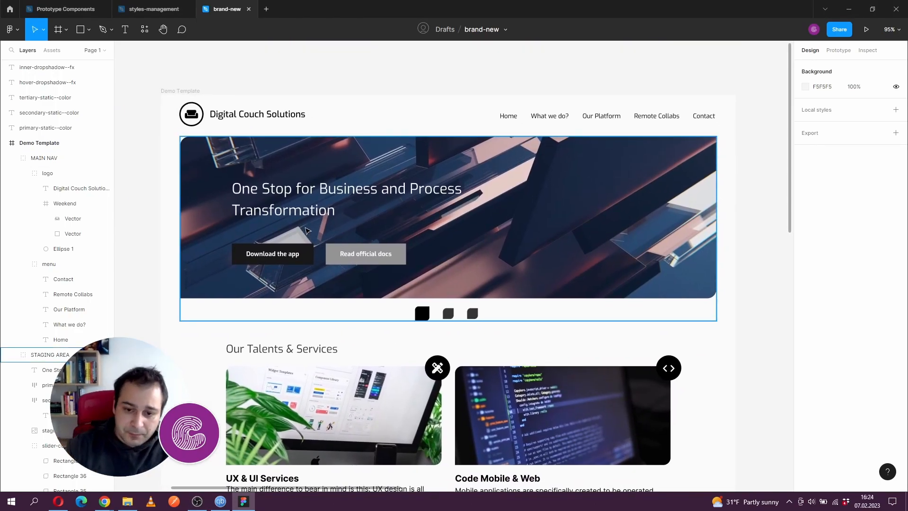
Step: Try a purple 9220C8 fill on the "Download the app" button in the hero banner
left_click(312, 255)
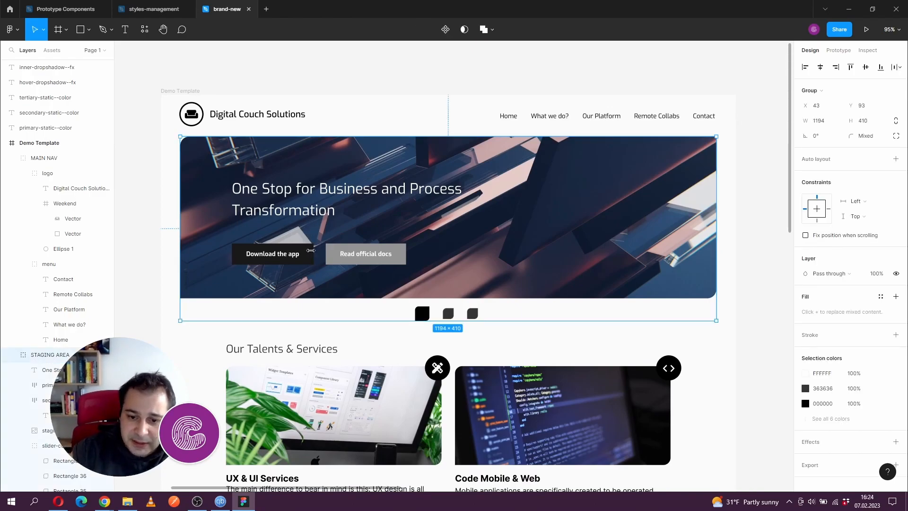
double_click(313, 255)
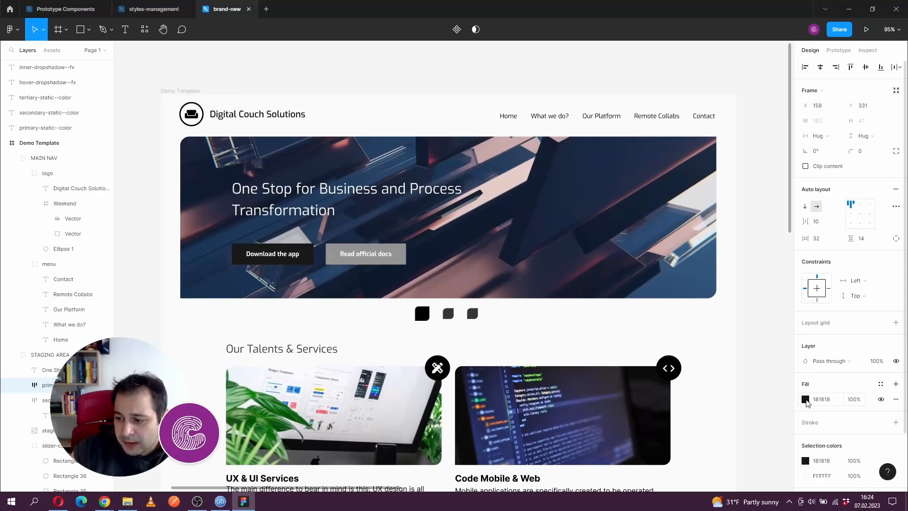
left_click(806, 400)
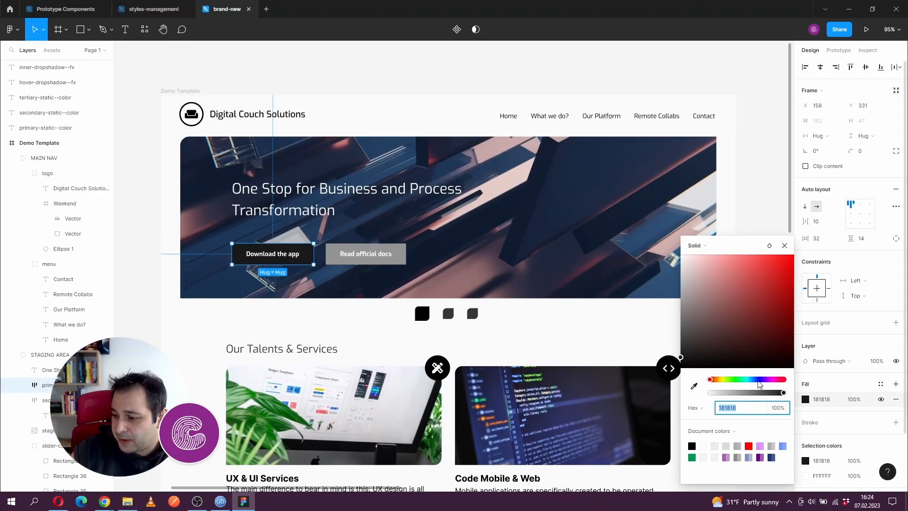
left_click(759, 379)
left_click(768, 380)
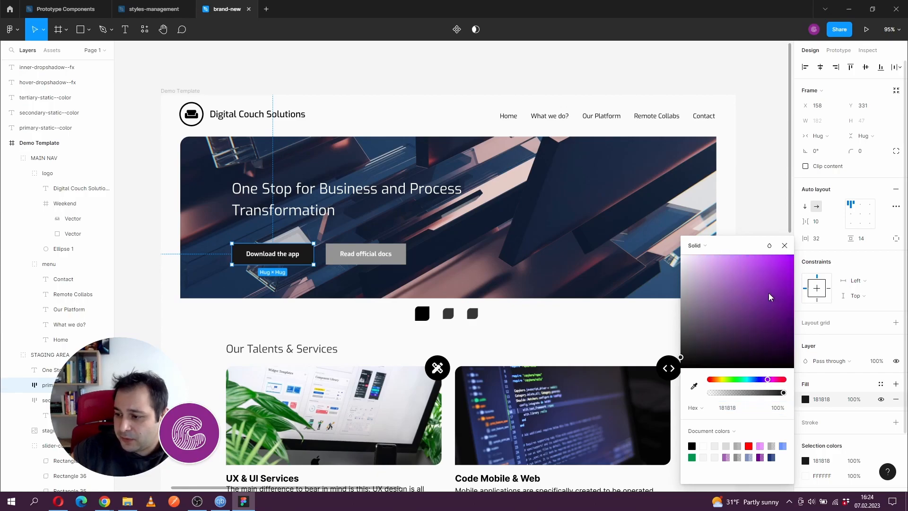
left_click_drag(770, 297, 776, 263)
left_click(776, 279)
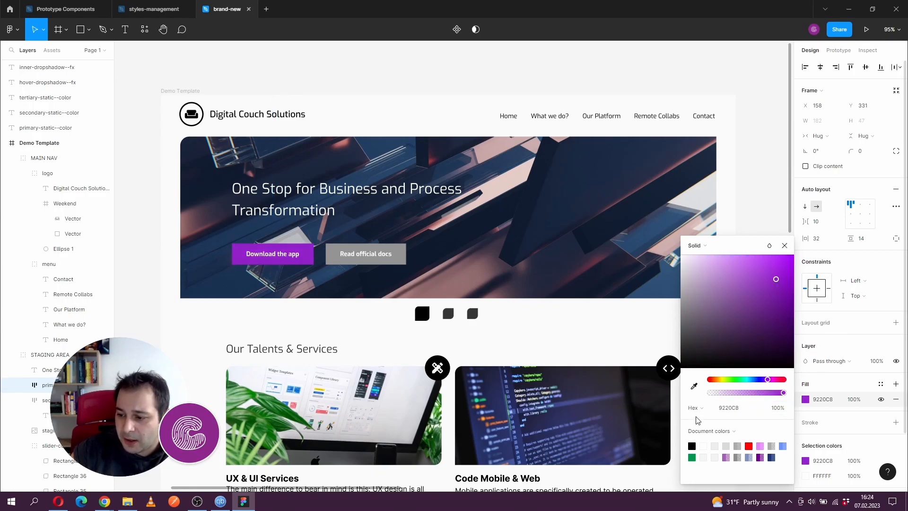
Step: Sample the purple 9D22D7 from the primary-static--color swatch as the "Download the app" button's fill
left_click(694, 387)
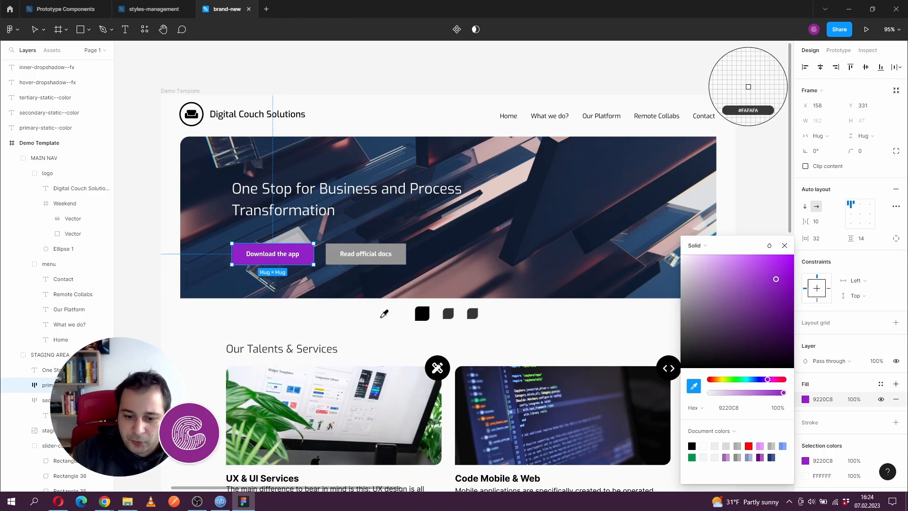
left_click_drag(145, 205, 215, 199)
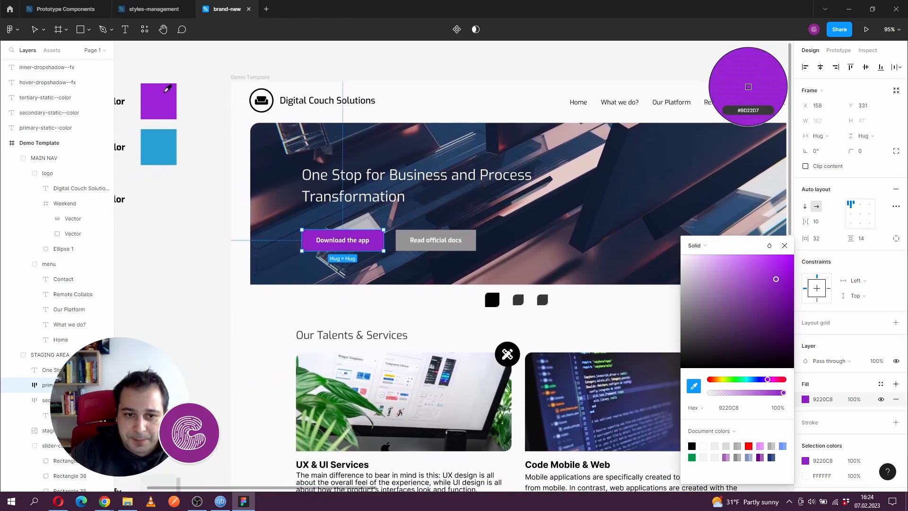
left_click(161, 94)
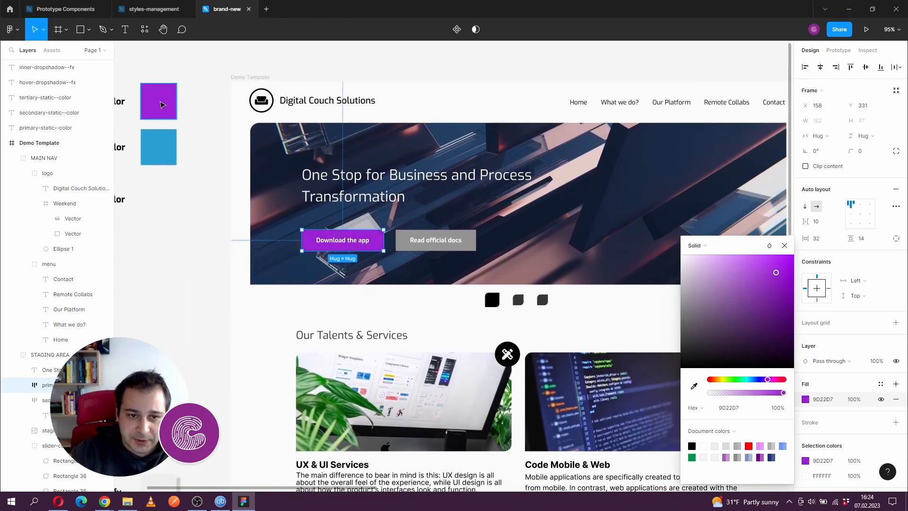
left_click(785, 245)
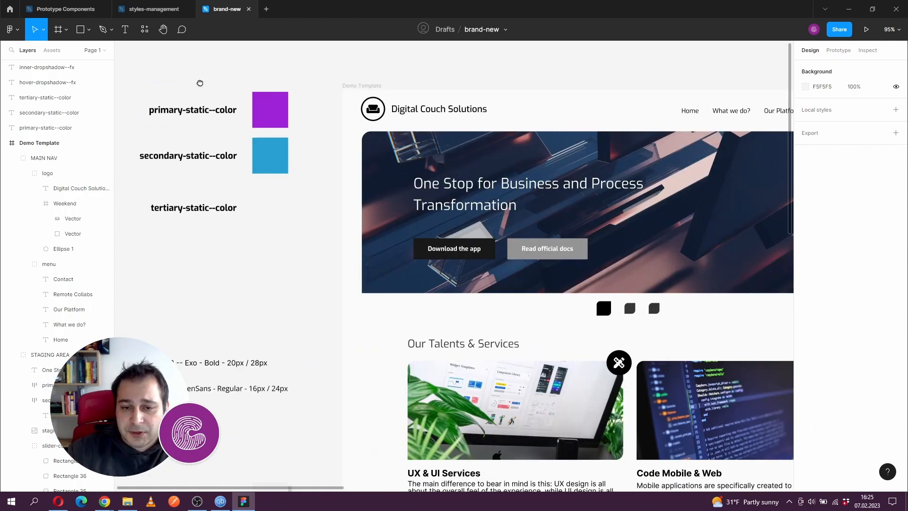
Step: Draw a rectangle of about 80 × 79 beside the tertiary-static--color label, in line with the swatches above it
left_click_drag(200, 83, 157, 77)
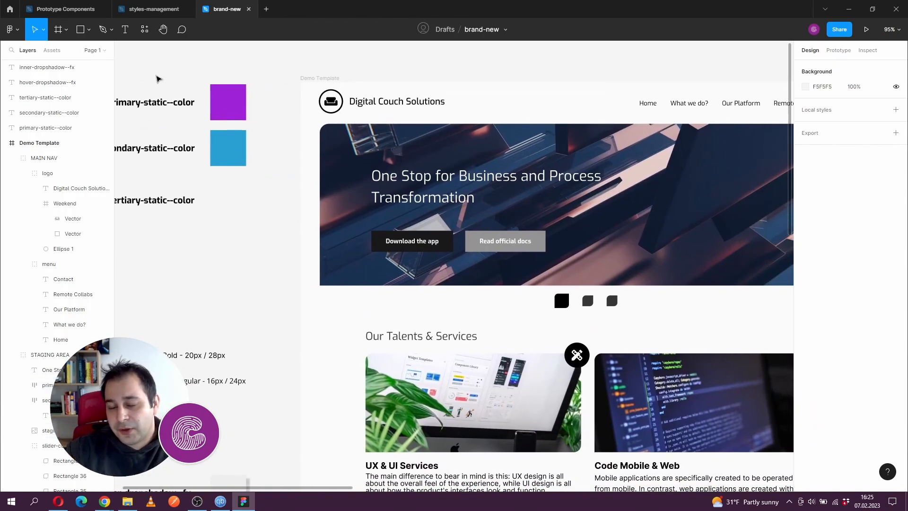
left_click(90, 33)
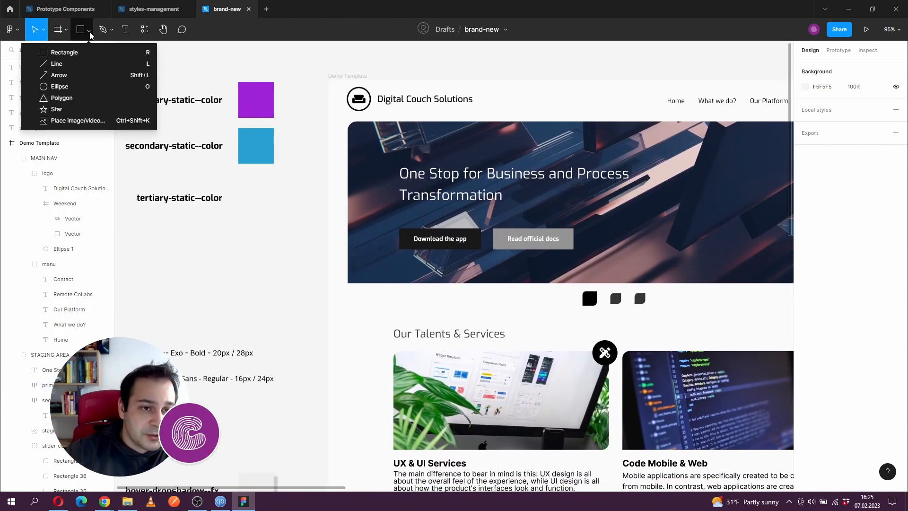
left_click(64, 53)
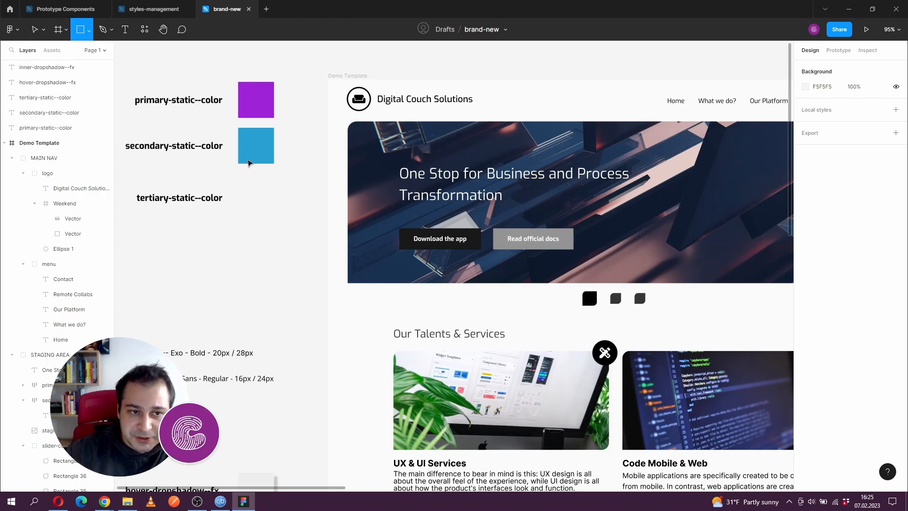
left_click_drag(241, 183, 277, 221)
left_click(266, 253)
left_click(266, 207)
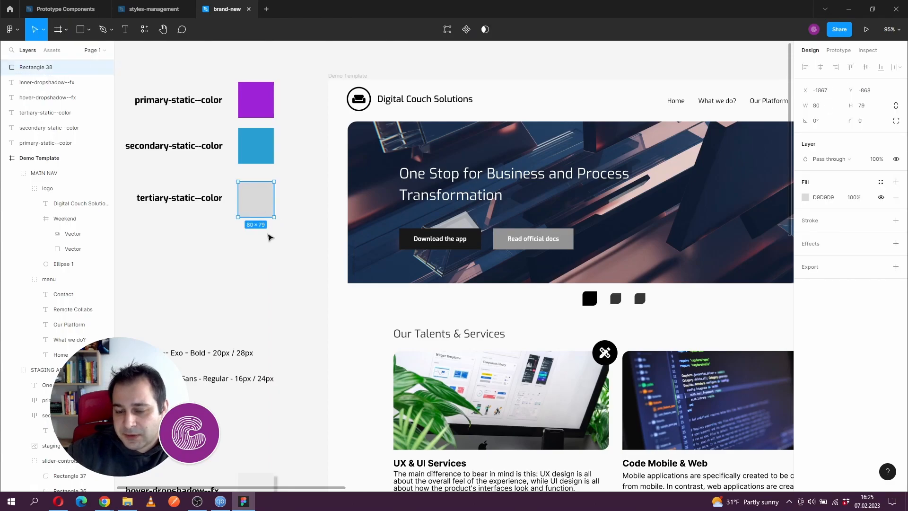
Step: Set the new tertiary swatch's fill to orange EB8F06
left_click(805, 198)
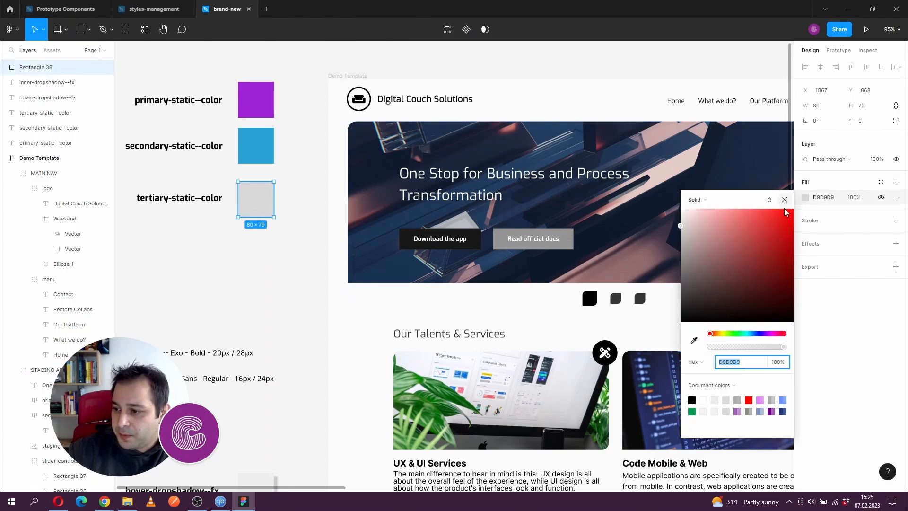
left_click(719, 334)
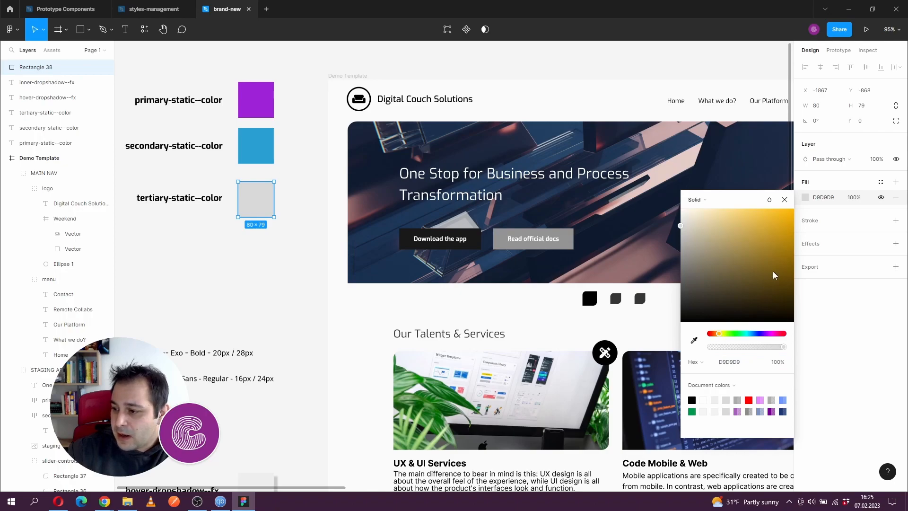
left_click_drag(715, 335, 717, 335)
left_click_drag(771, 243, 792, 221)
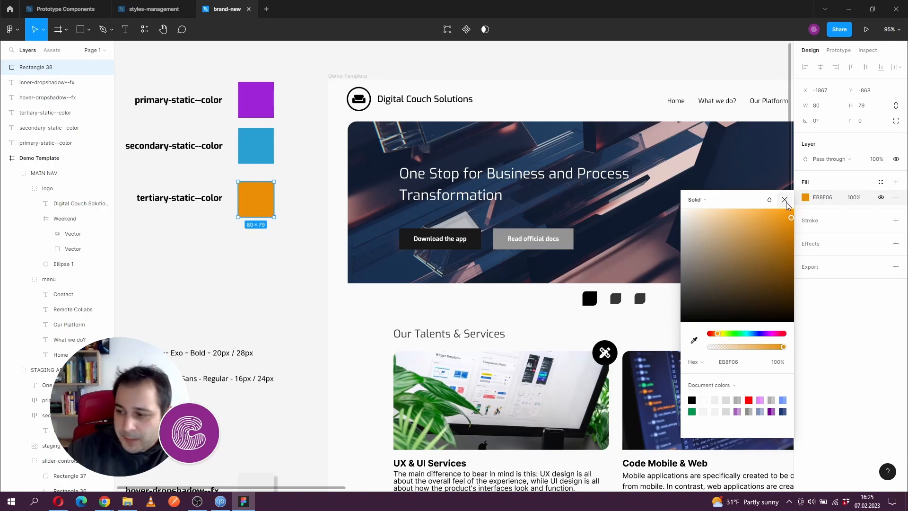
left_click(785, 202)
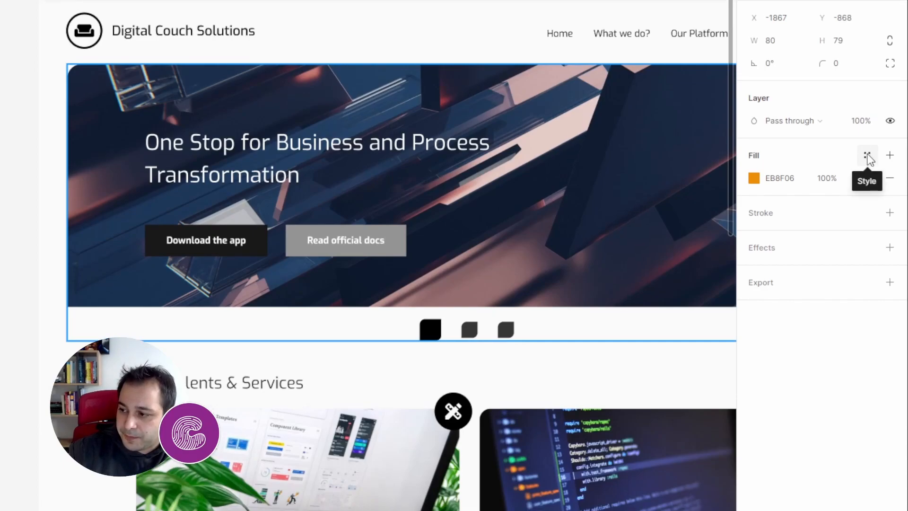
Step: Create a color style named "tertiary-static--color" from the orange swatch's fill and deselect the swatch
left_click(869, 159)
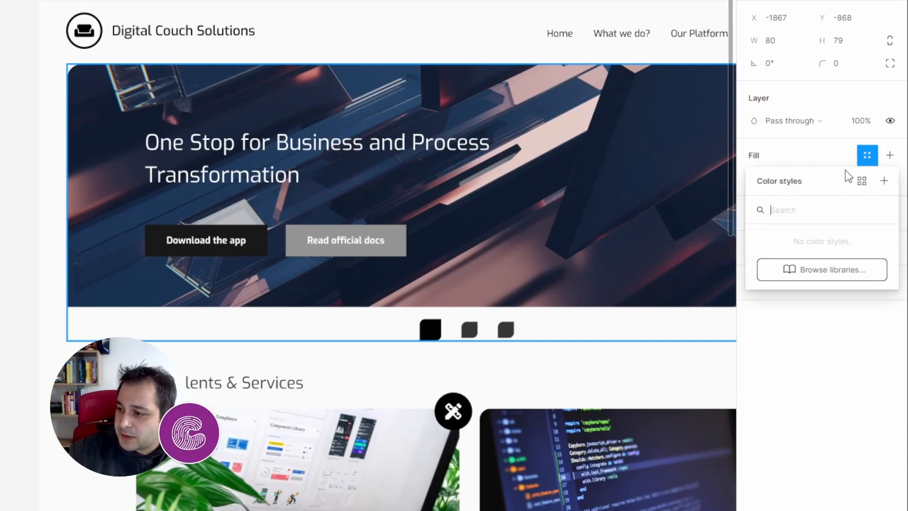
left_click_drag(825, 192, 115, 144)
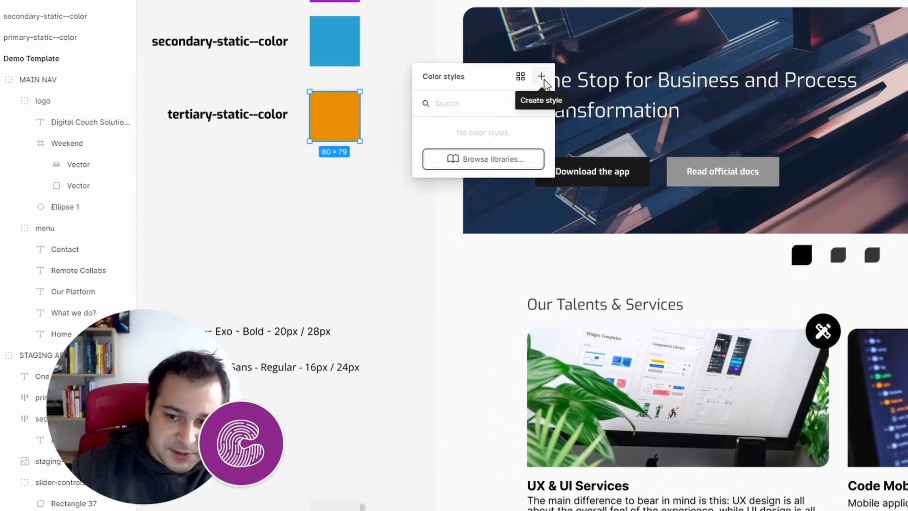
left_click(404, 171)
left_click_drag(367, 83, 361, 181)
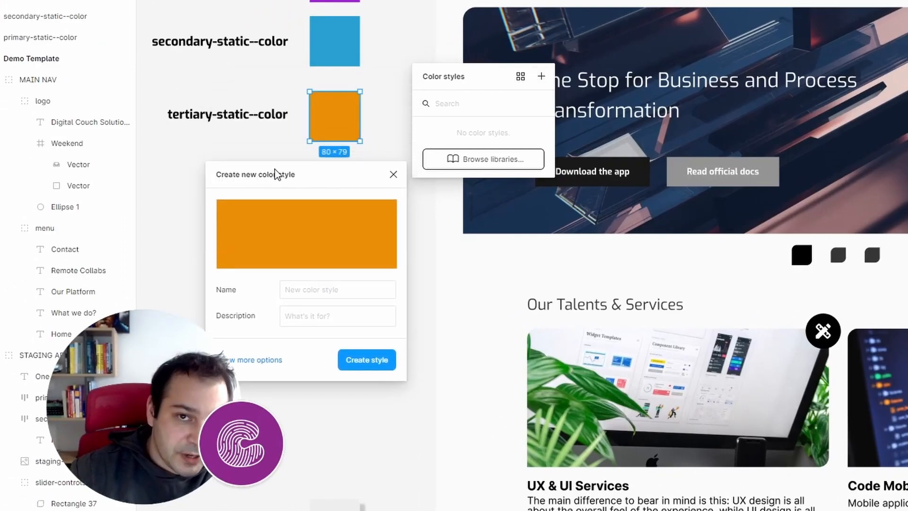
left_click(324, 290)
type("t")
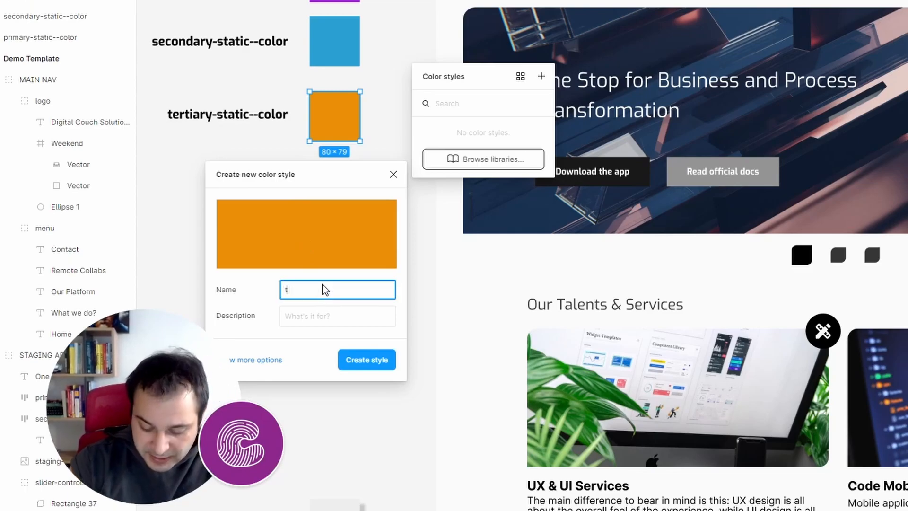
type("ertiary-static--color")
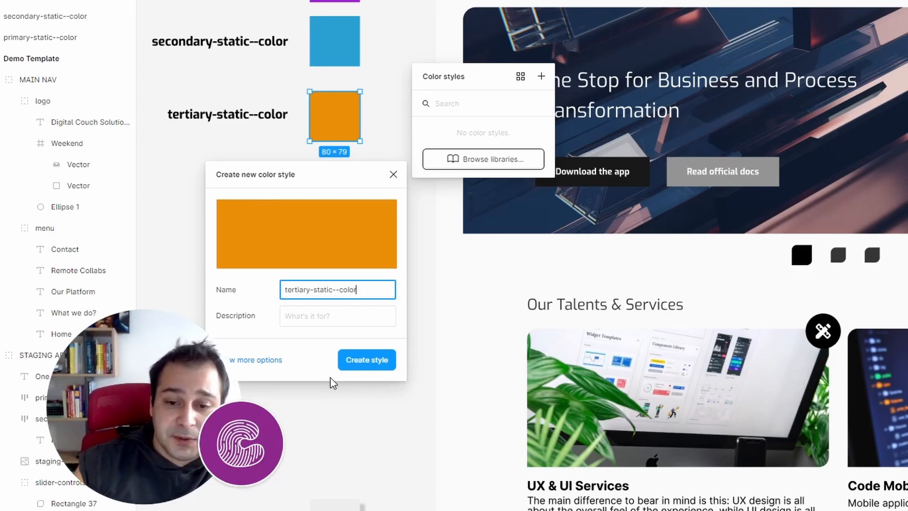
left_click(367, 360)
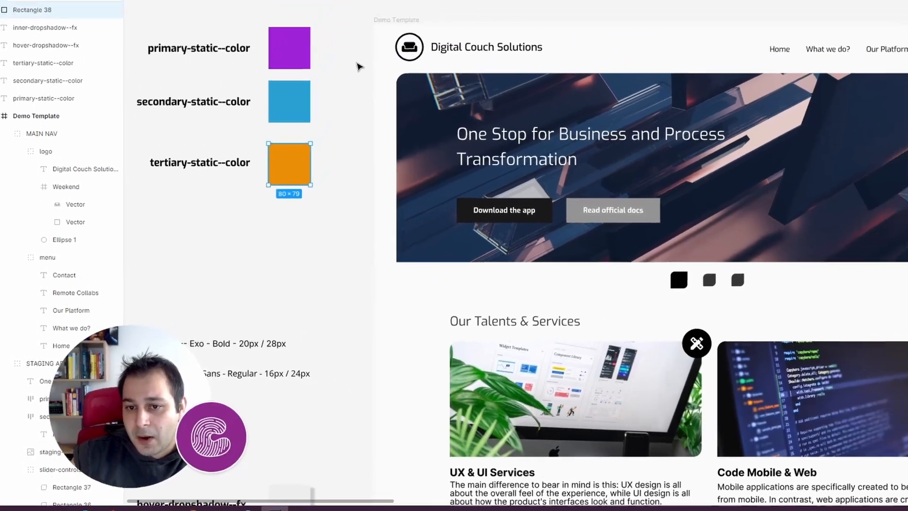
left_click(315, 114)
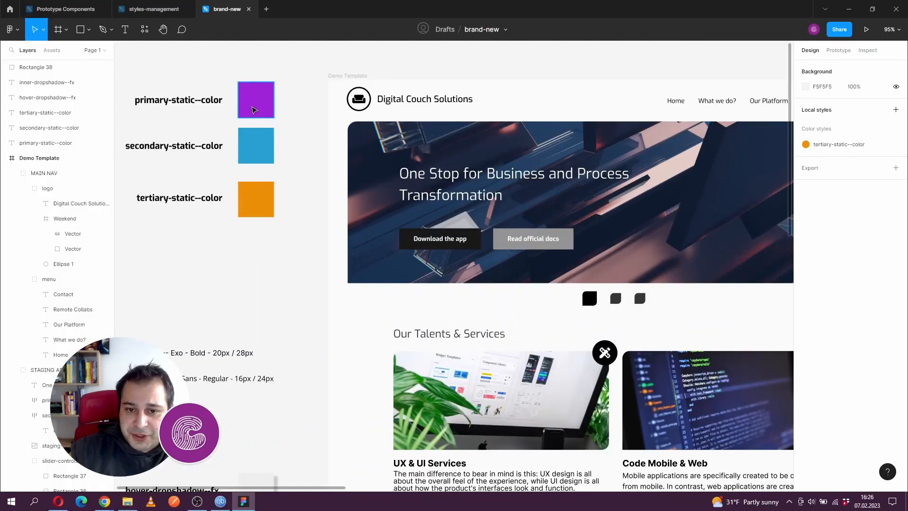
Step: Create a color style named "primary-static--color" from the purple swatch's fill
left_click(254, 110)
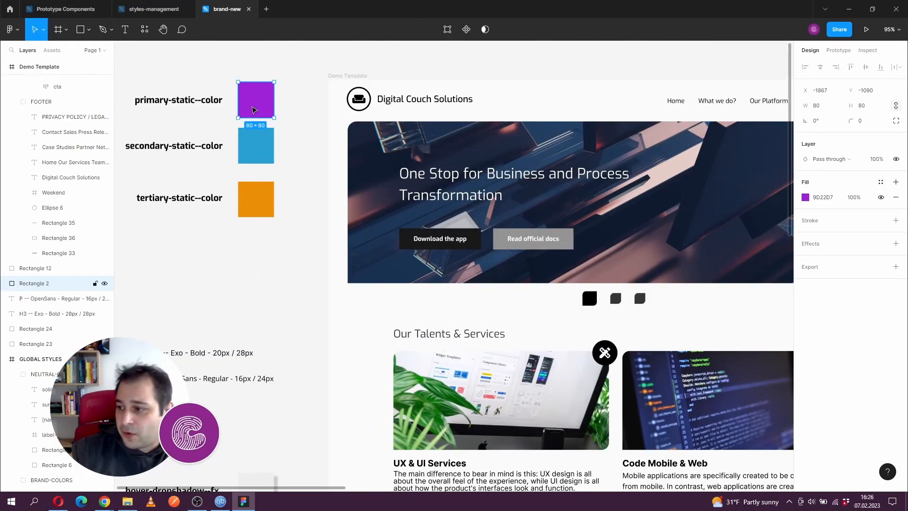
left_click(881, 183)
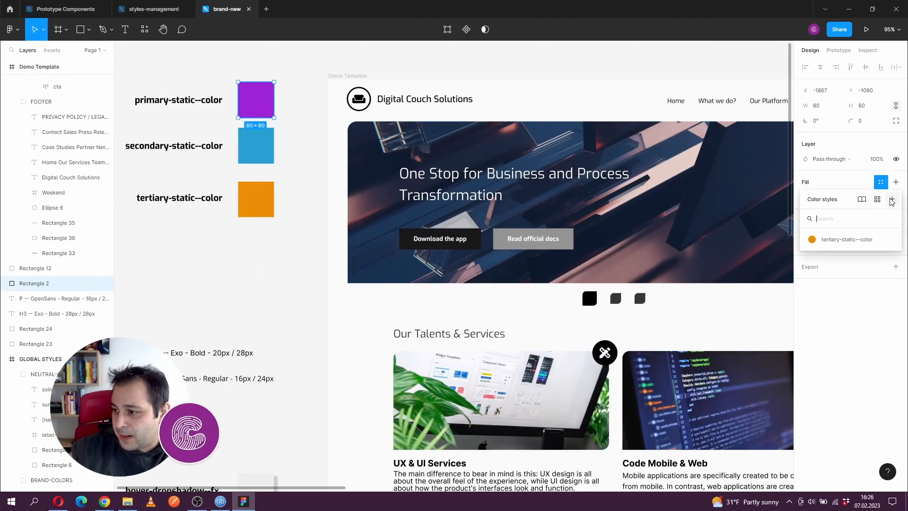
left_click(892, 200)
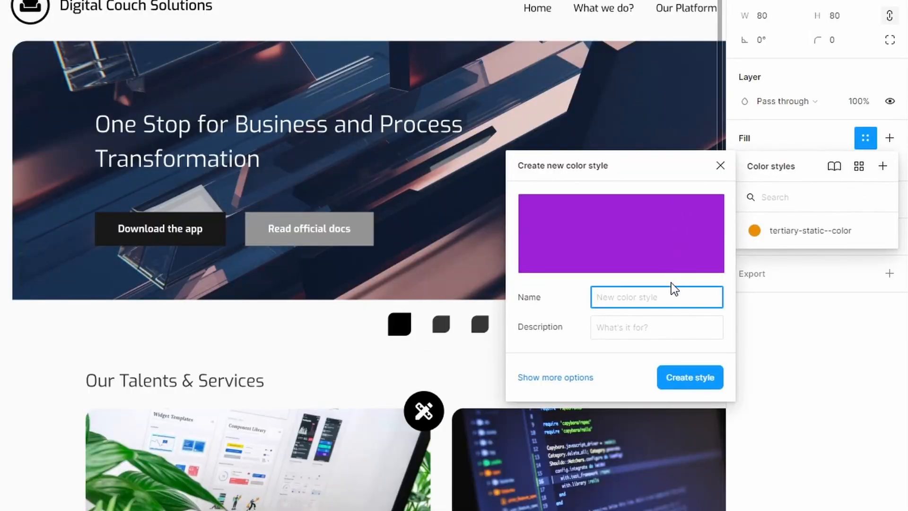
type("primary-static--")
key("Return")
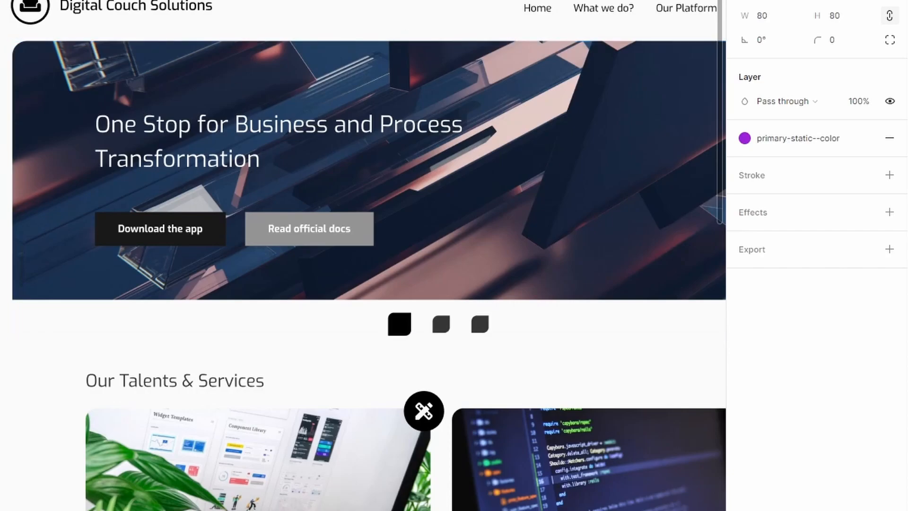
Step: Create a color style named "secondary-static--color" from the blue swatch's fill and deselect the swatch
key("ctrl+z")
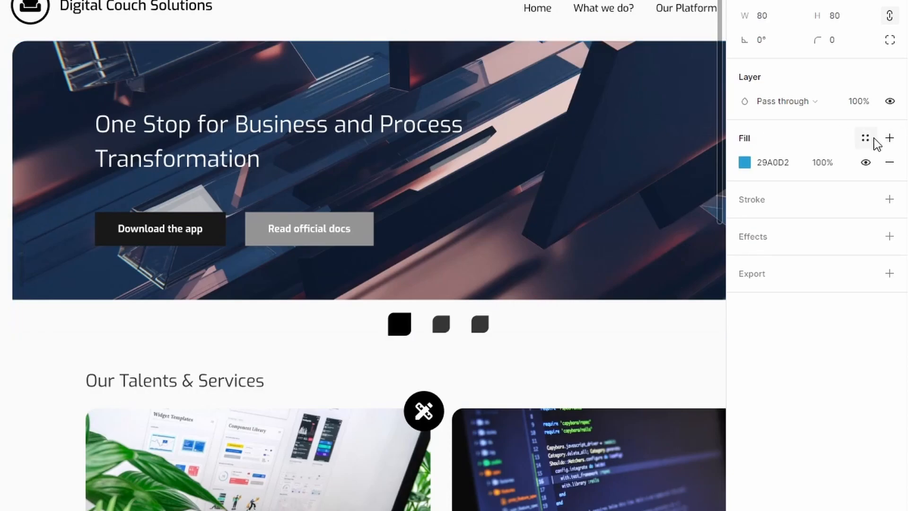
left_click(865, 138)
left_click(885, 165)
type("secondary-static-")
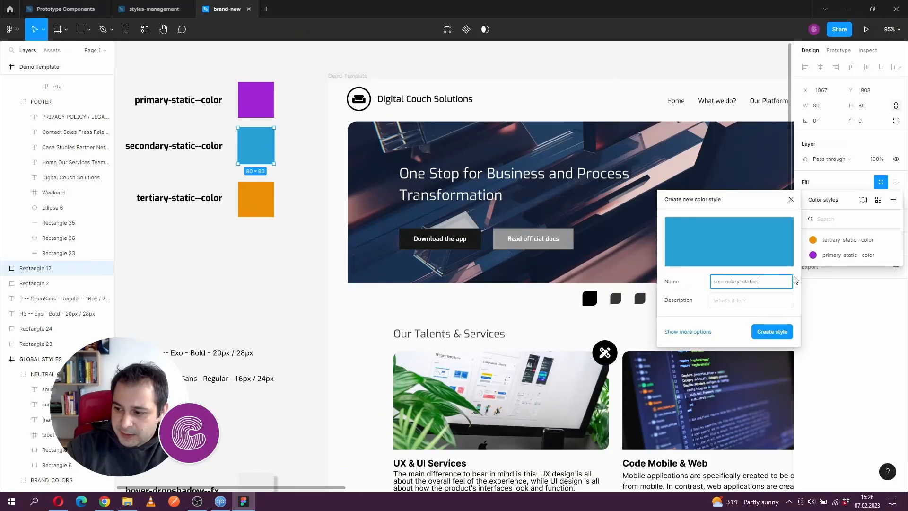
type("-color")
key("Return")
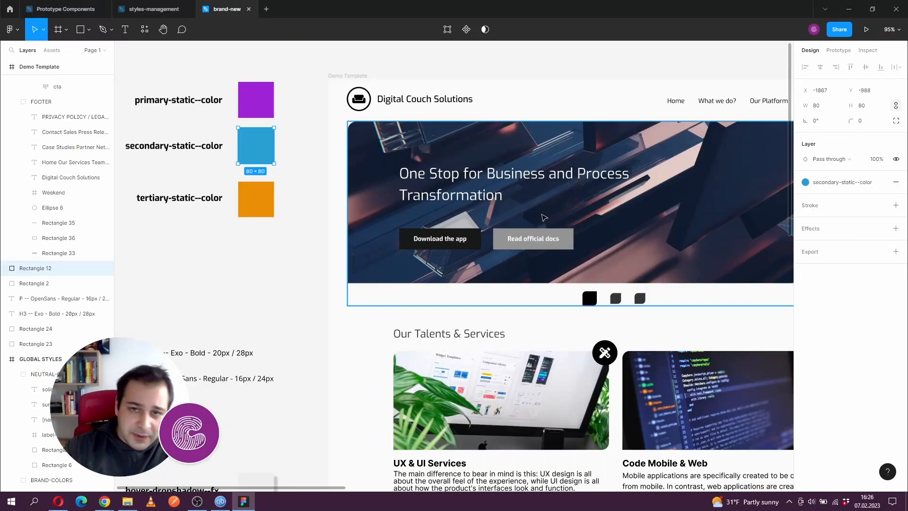
left_click(316, 143)
Step: Apply the primary-static--color fill style to the couch logo icon, Home link, "Download the app" button, first slider control, and all four service cards' icon circles and headings
left_click_drag(315, 140, 179, 135)
left_click_drag(502, 143, 492, 149)
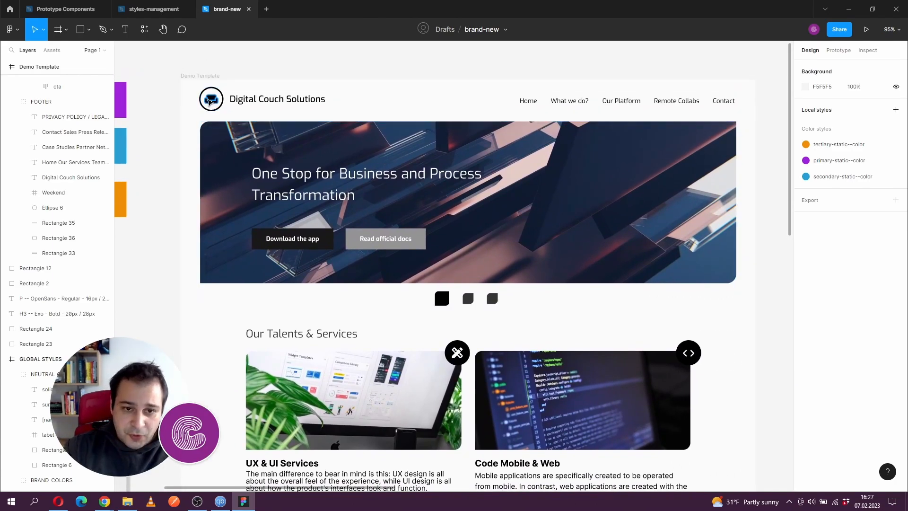
left_click(212, 103)
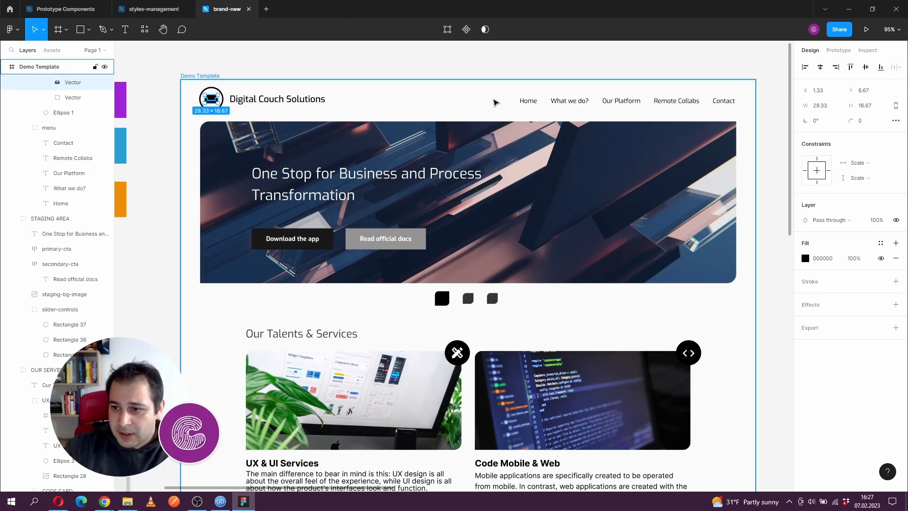
left_click(534, 101, "shift")
left_click(331, 246, "shift")
left_click(444, 301, "shift")
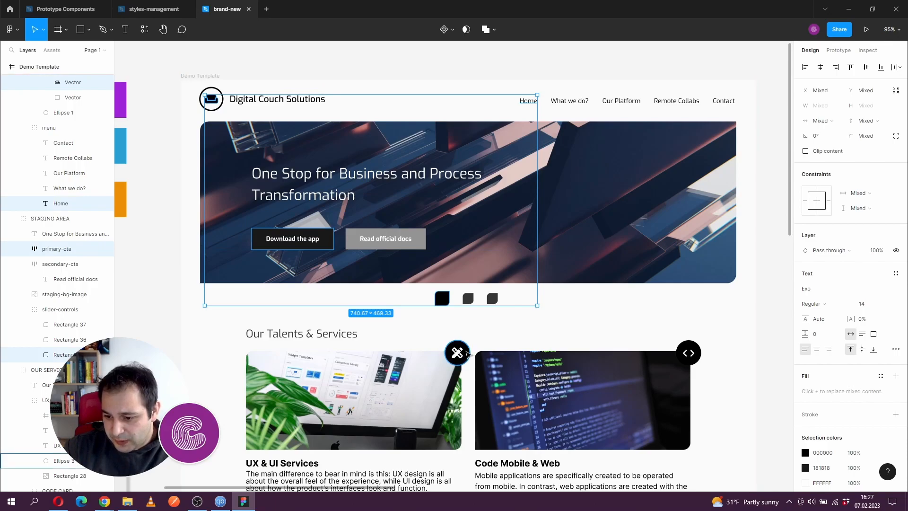
left_click(467, 355, "shift")
left_click(690, 347, "shift")
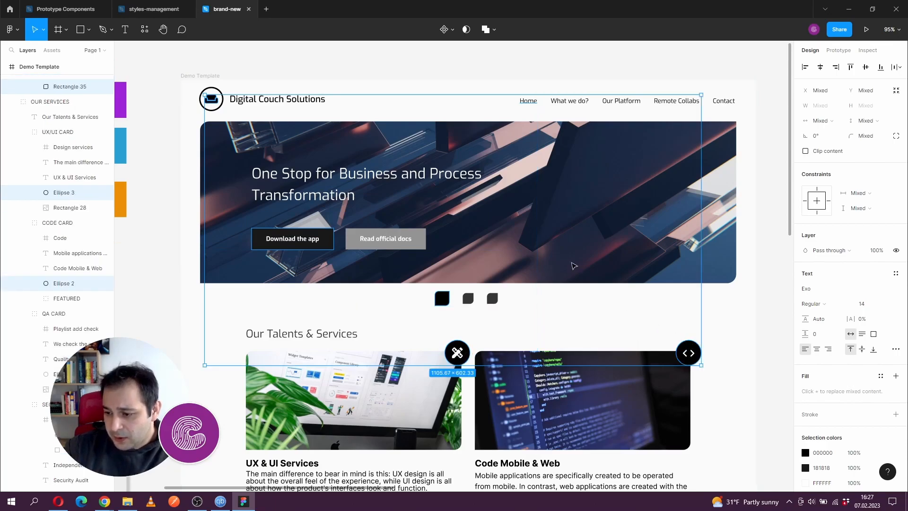
scroll(544, 284, "down", 5)
left_click(293, 256, "shift")
left_click(518, 257, "shift")
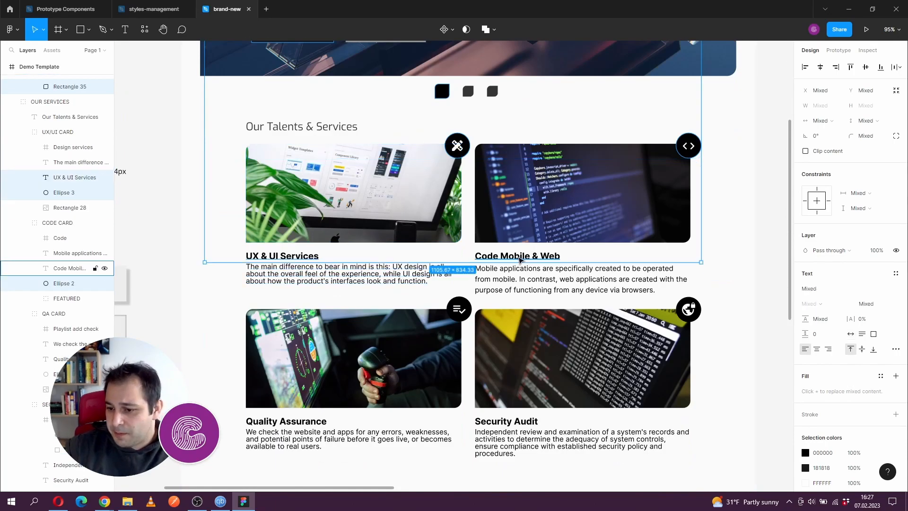
left_click(460, 307, "shift")
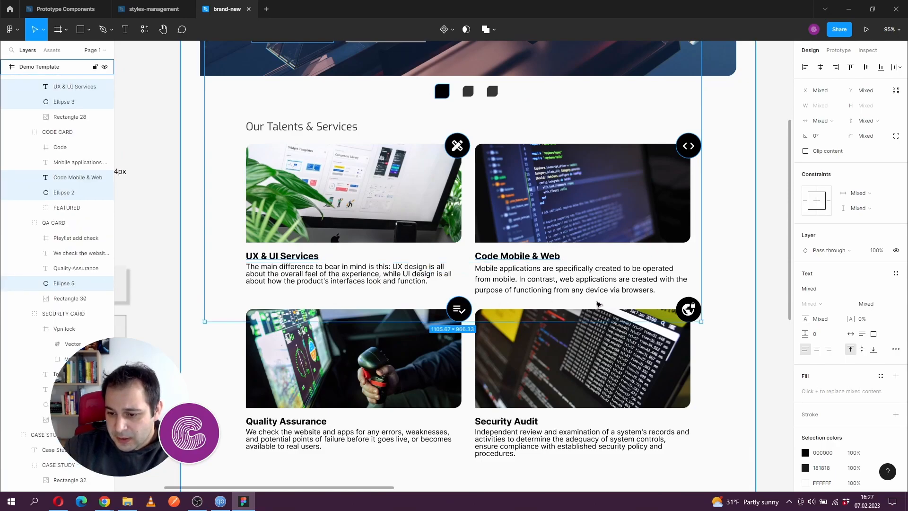
left_click(691, 306, "shift")
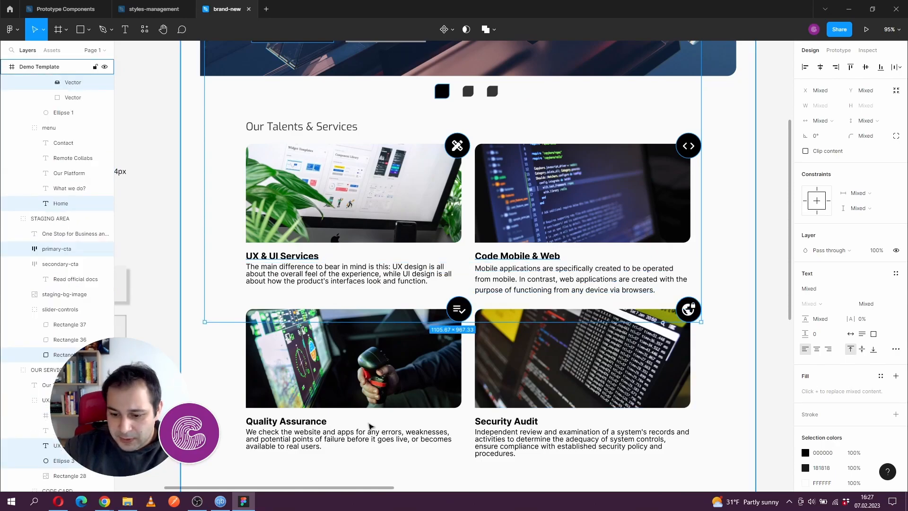
scroll(469, 241, "up", 5)
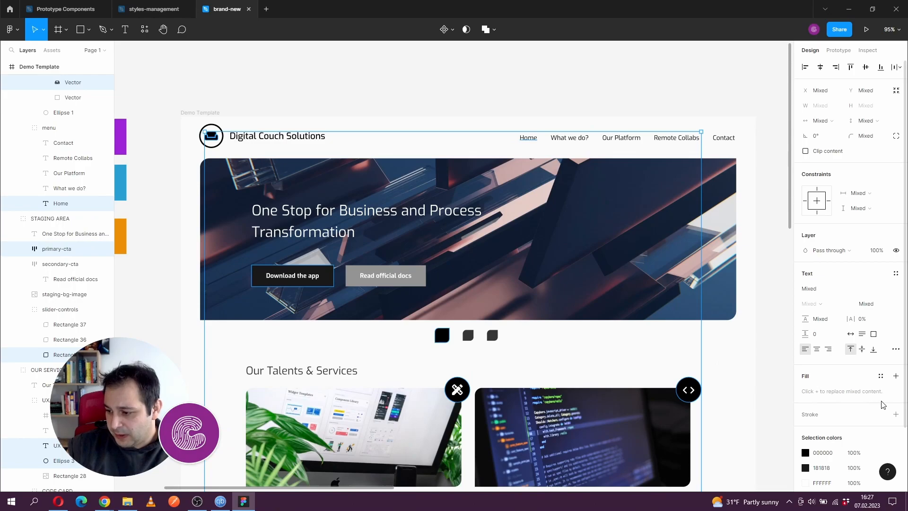
scroll(883, 403, "down", 3)
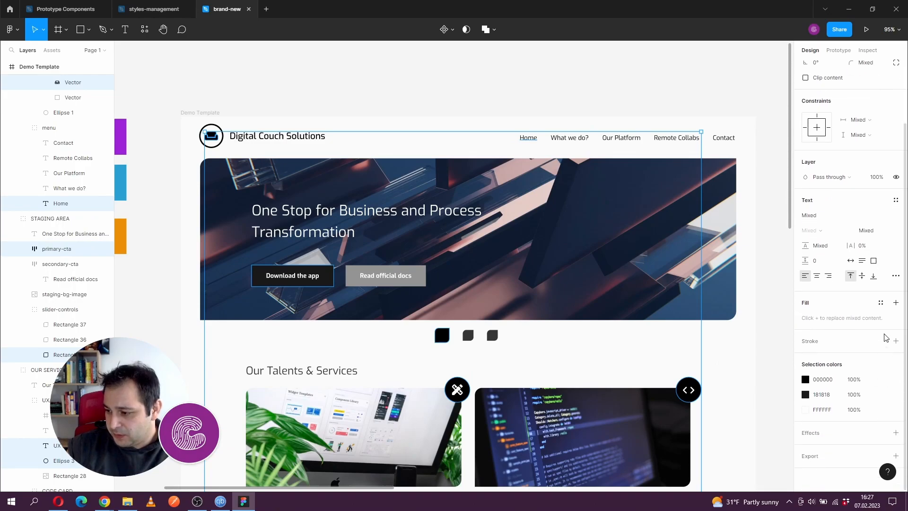
left_click(883, 305)
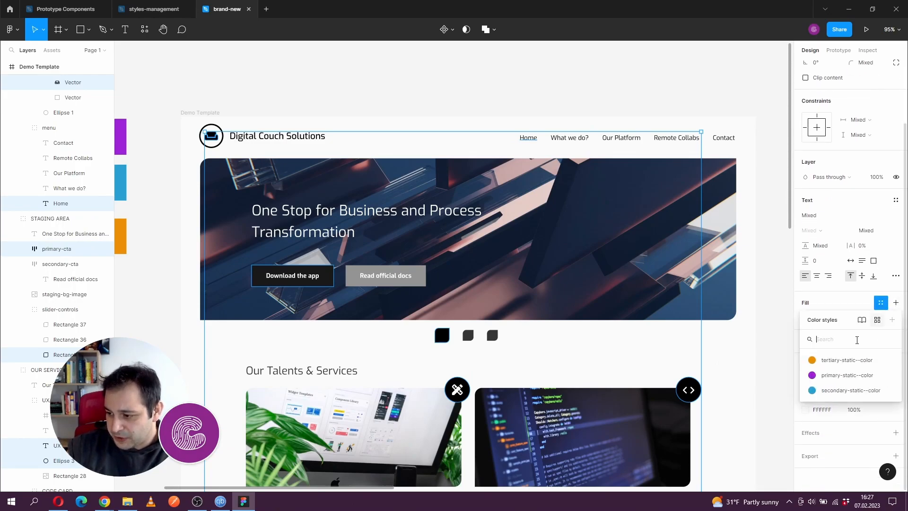
left_click(845, 375)
scroll(229, 98, "down", 1)
left_click(229, 98)
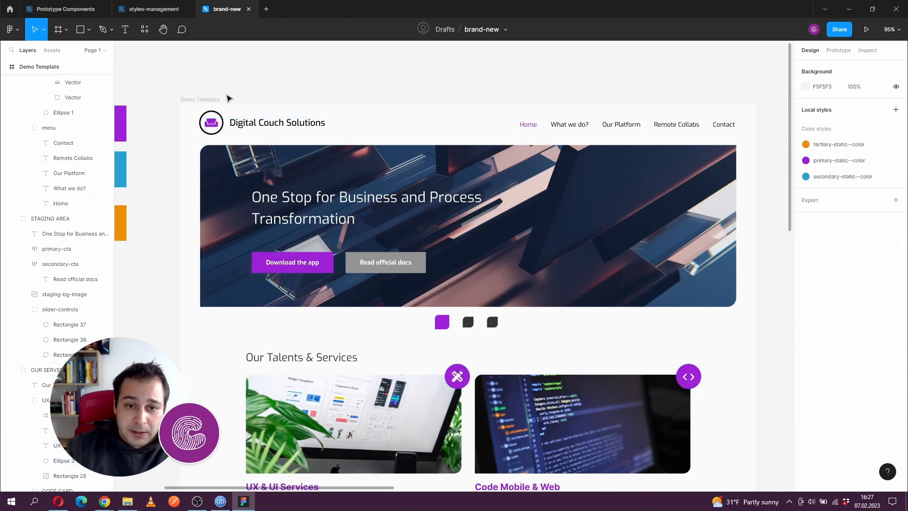
Step: Apply the primary-static--color style to the stroke of the circle around the header's couch logo
left_click(224, 122)
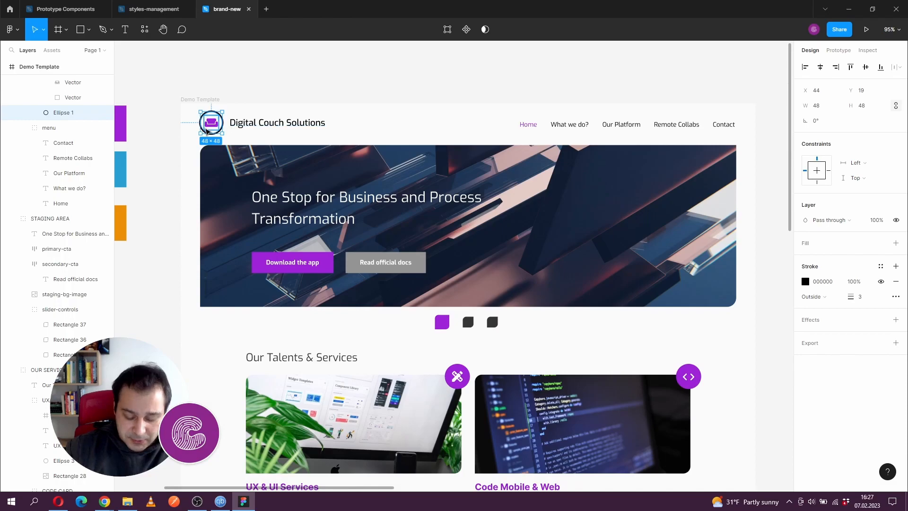
key("ctrl+plus")
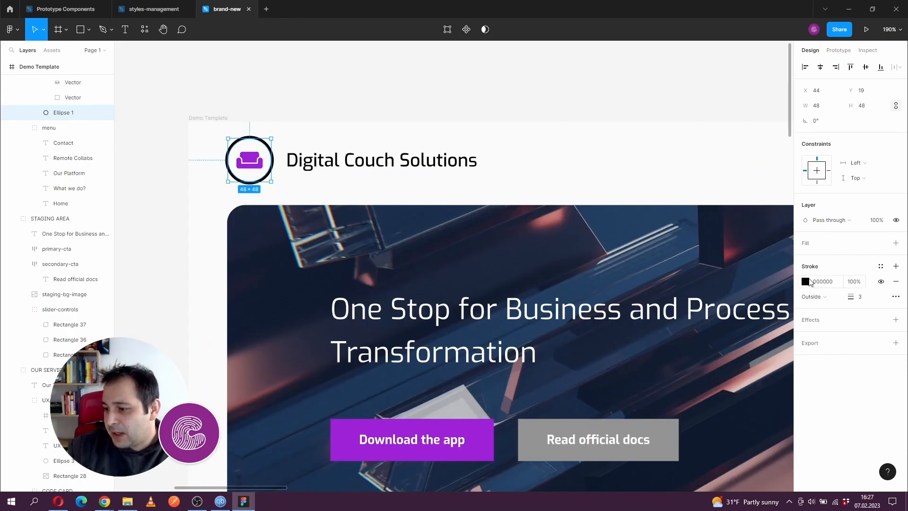
left_click(881, 266)
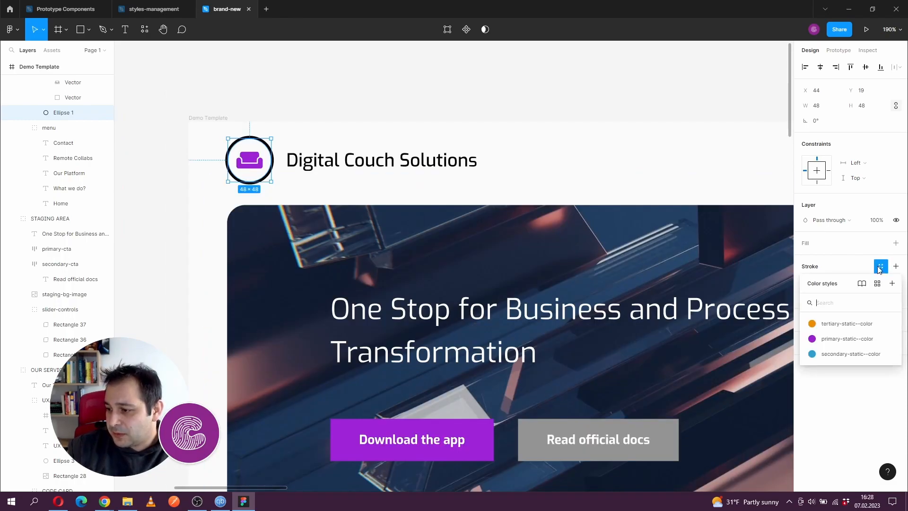
left_click(848, 339)
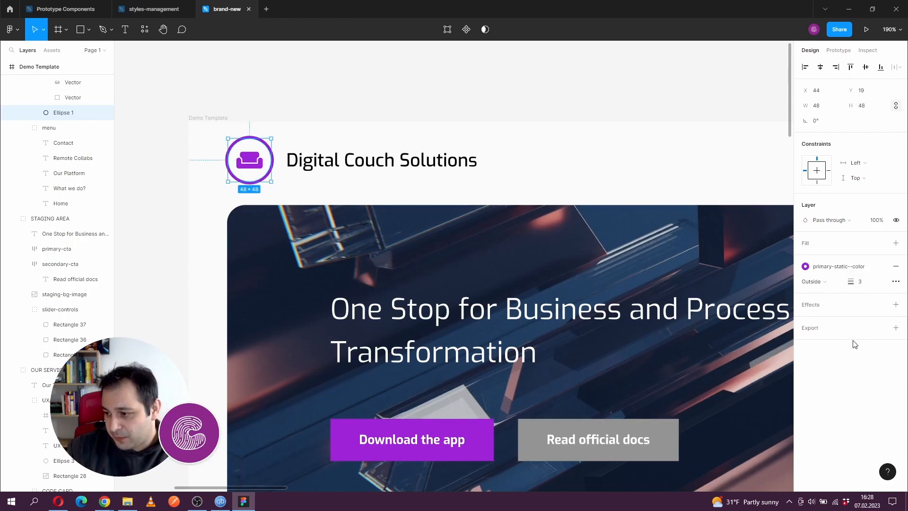
Step: Apply the secondary-static--color fill style to the "Read official docs" button in the hero section
scroll(493, 101, "down", 5)
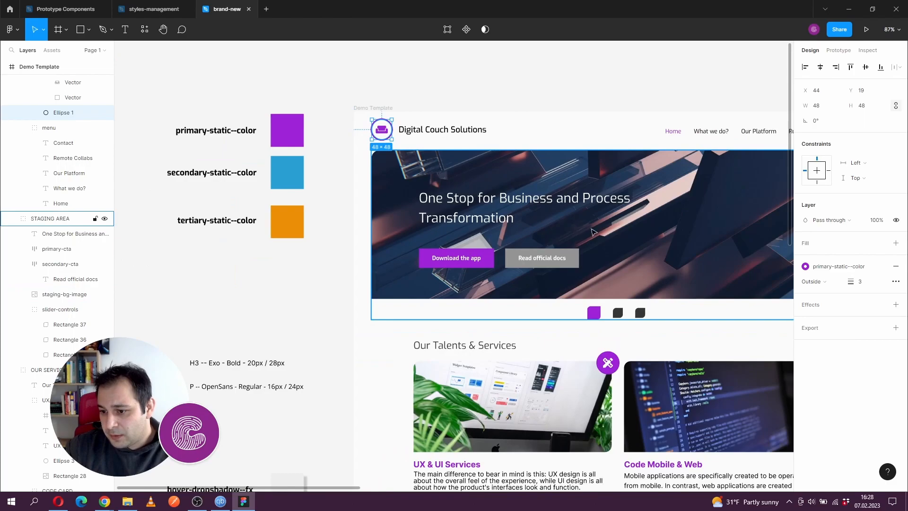
scroll(415, 236, "down", 3)
left_click(416, 230)
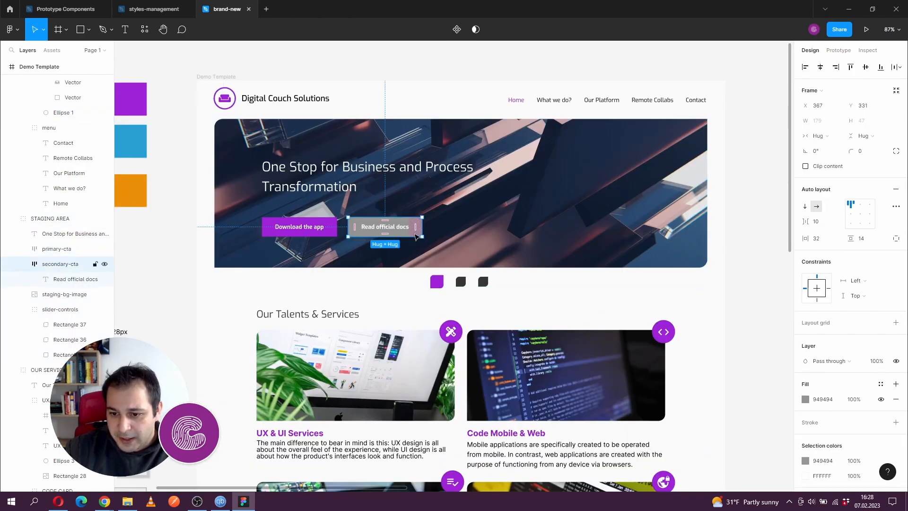
left_click(881, 384)
left_click(840, 472)
Step: Apply the secondary-static--color fill style to both case study headings, "Scaling Enterprise Software for National Television" and "Customer Growth Hack for Our Clients"
scroll(615, 310, "down", 6)
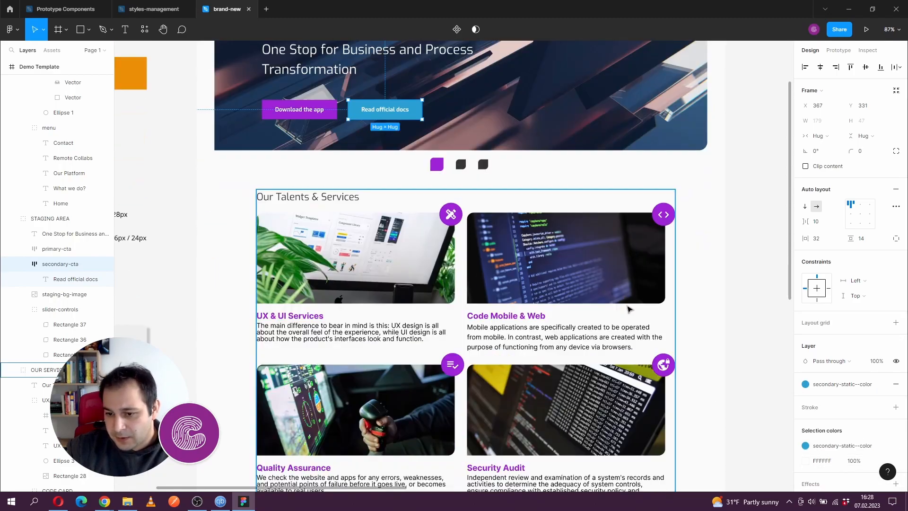
scroll(589, 313, "down", 5)
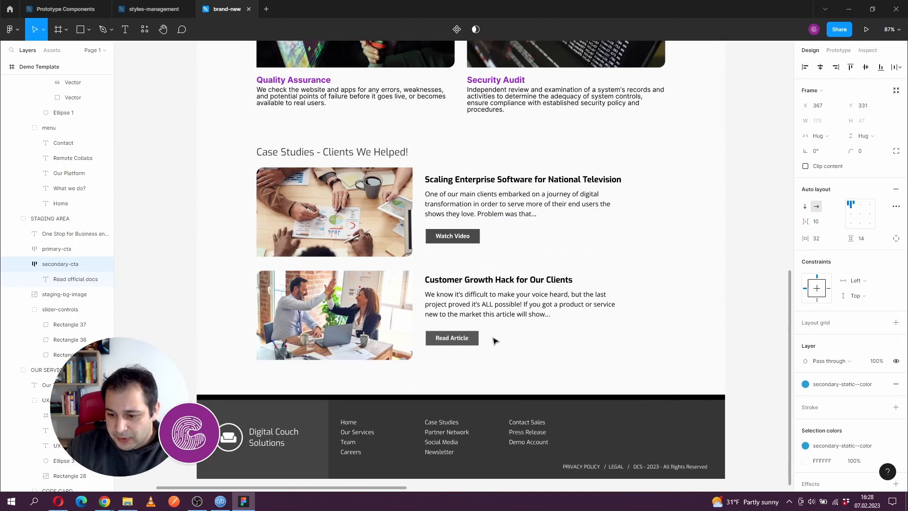
left_click(440, 181)
left_click(473, 279, "shift")
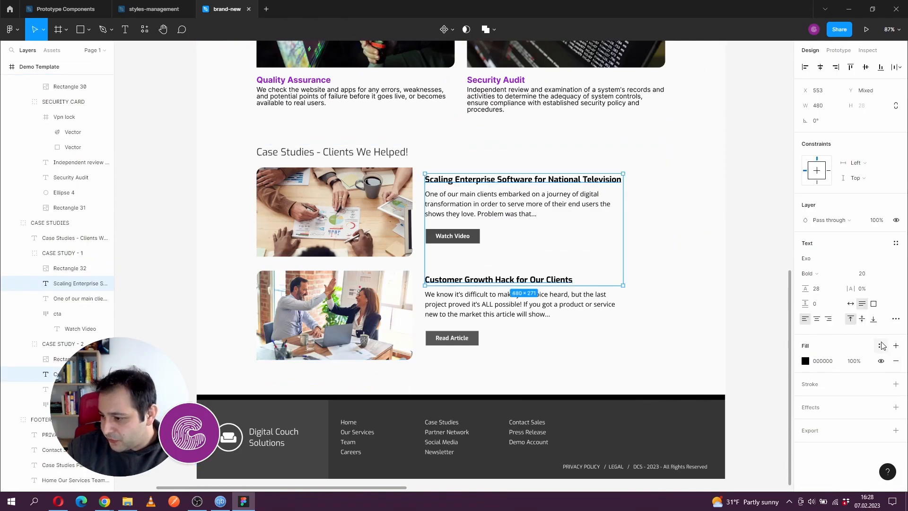
left_click(880, 346)
left_click(839, 434)
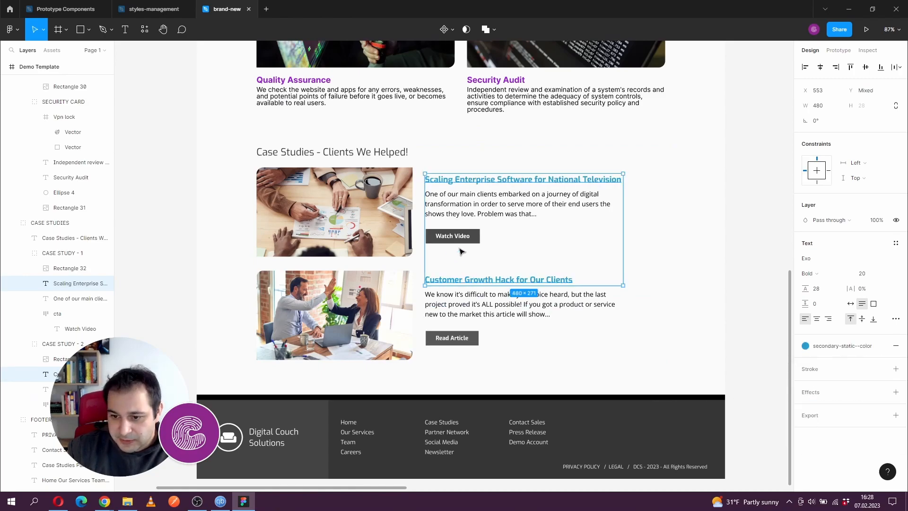
Step: Apply the secondary-static--color fill style to the "Watch Video" and "Read Article" buttons of the case studies
left_click(475, 240)
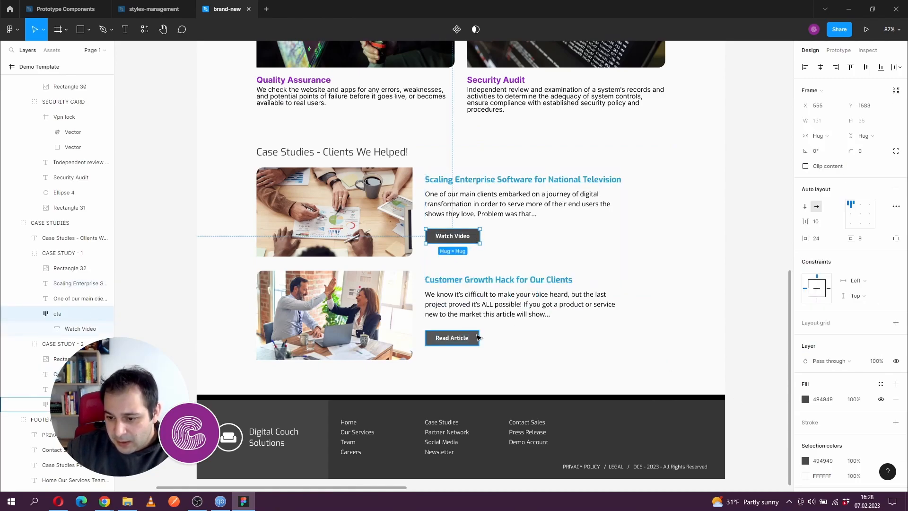
left_click(478, 337, "shift")
left_click(881, 384)
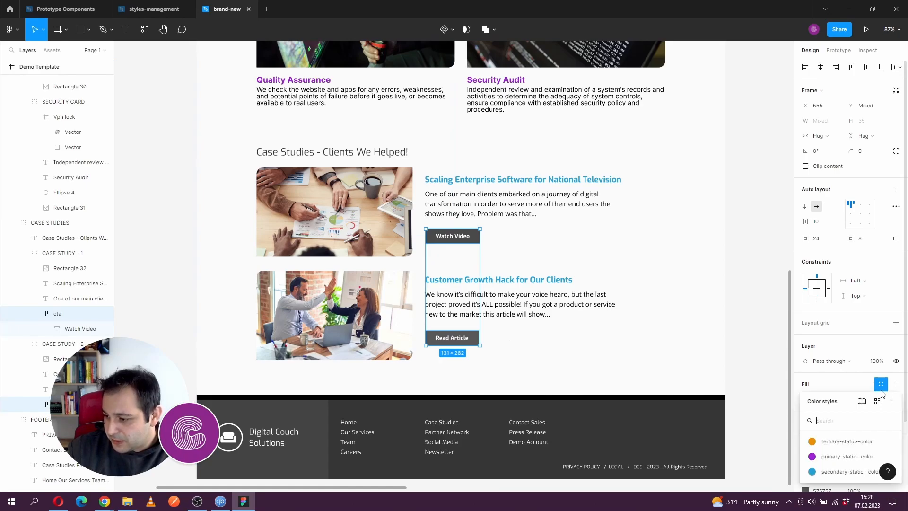
left_click(841, 471)
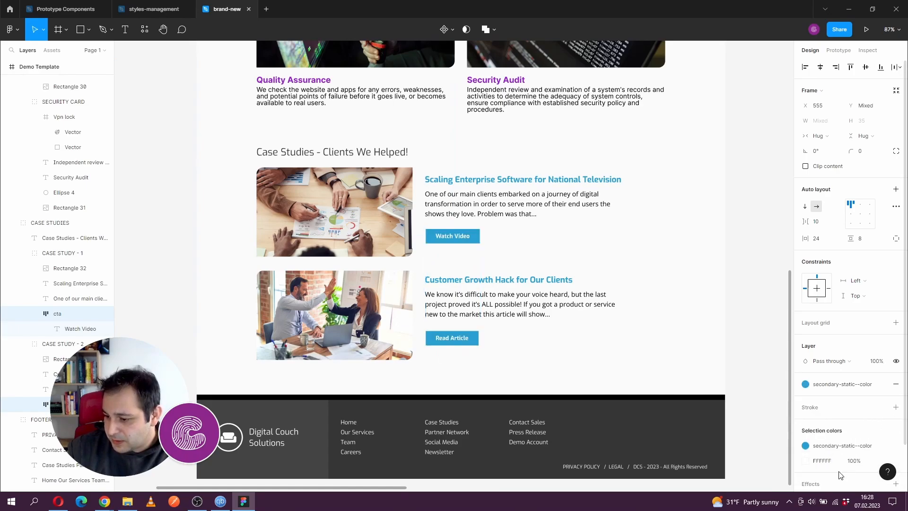
Step: Apply the primary-static--color fill style to the thin black bar along the footer's upper edge
left_click(520, 398, "ctrl")
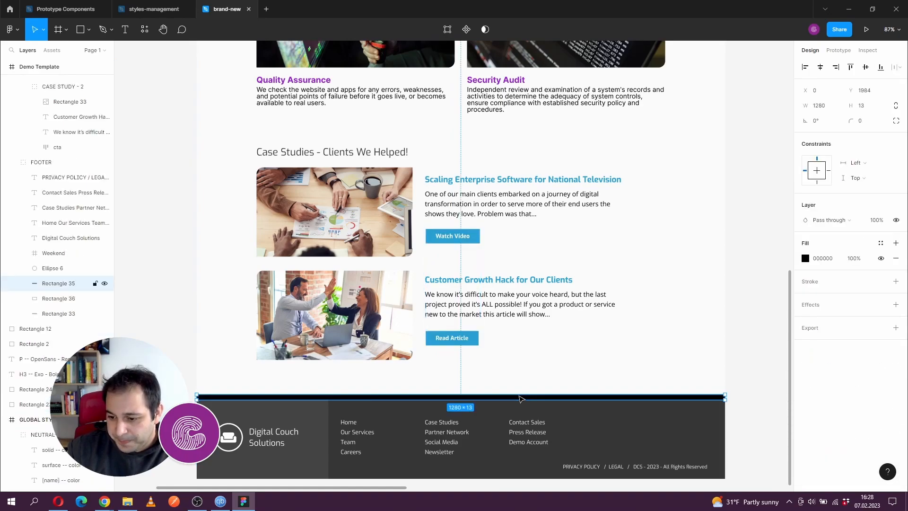
left_click(882, 244)
left_click(848, 314)
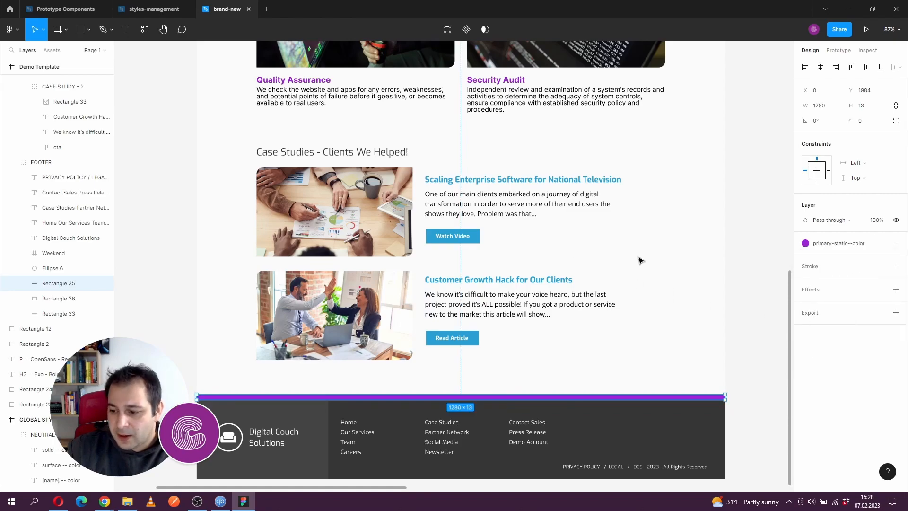
scroll(332, 163, "up", 2)
scroll(426, 123, "down", 3)
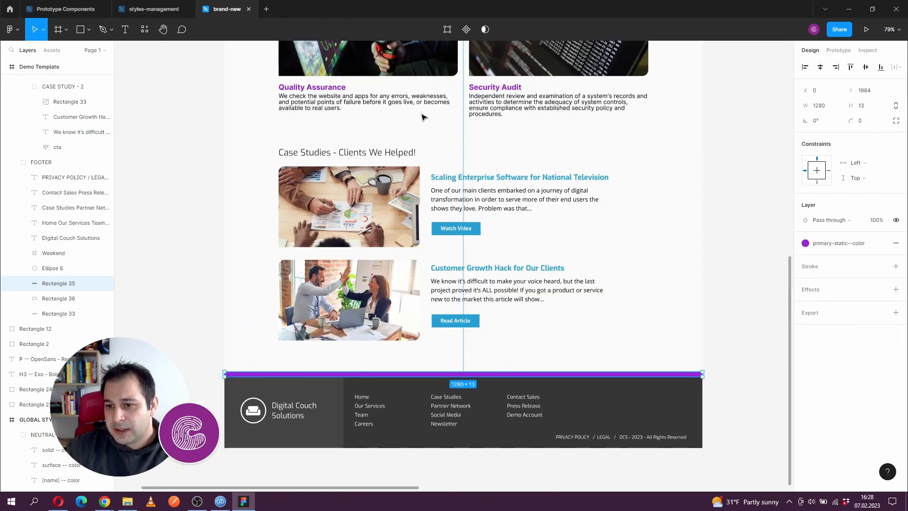
scroll(400, 152, "up", 5)
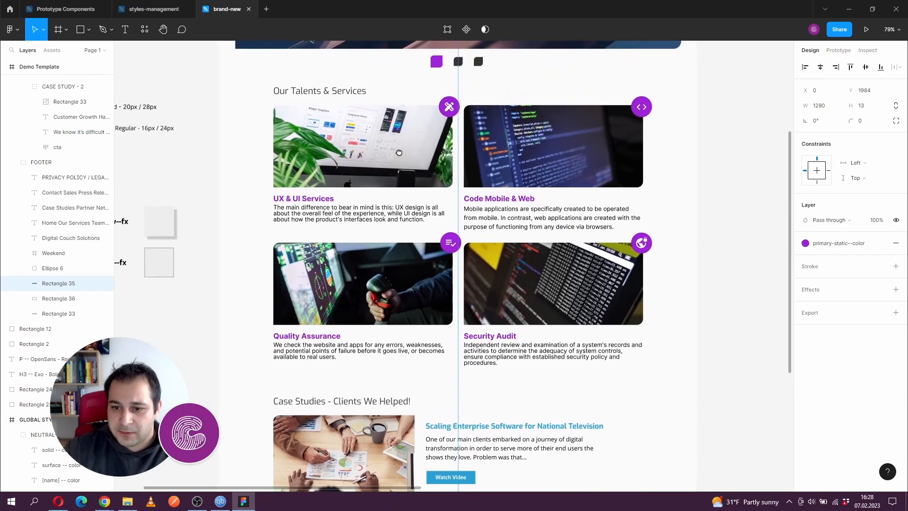
Step: Review the colors applied across the Demo Template, from the header and hero section to the service cards and case studies
scroll(399, 152, "up", 5)
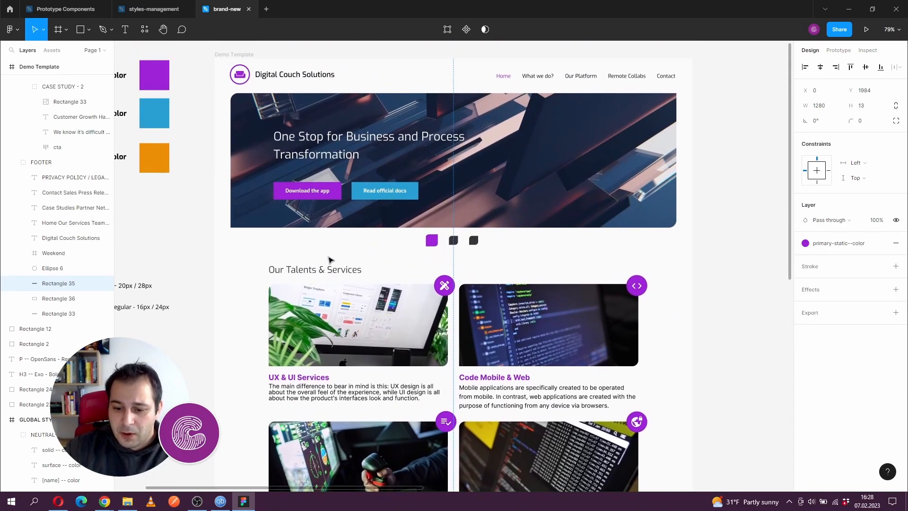
scroll(268, 226, "down", 3)
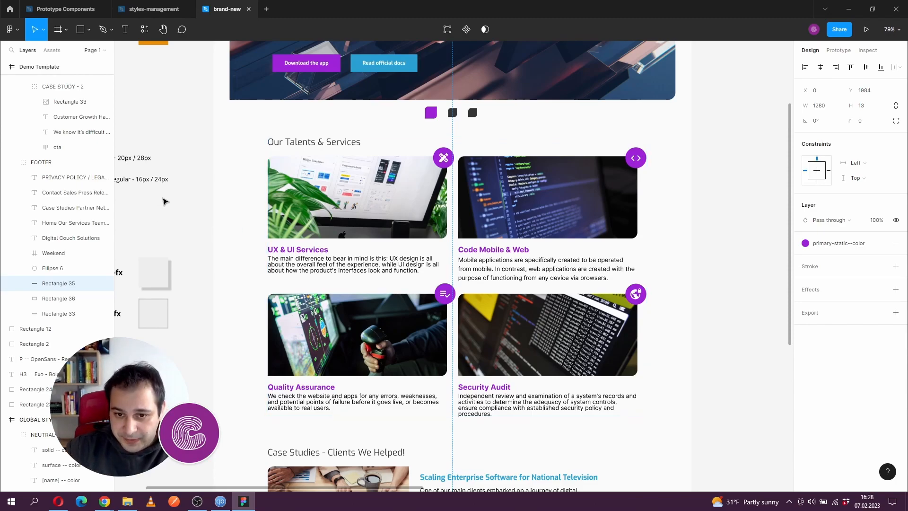
scroll(164, 202, "up", 1)
scroll(284, 166, "up", 2)
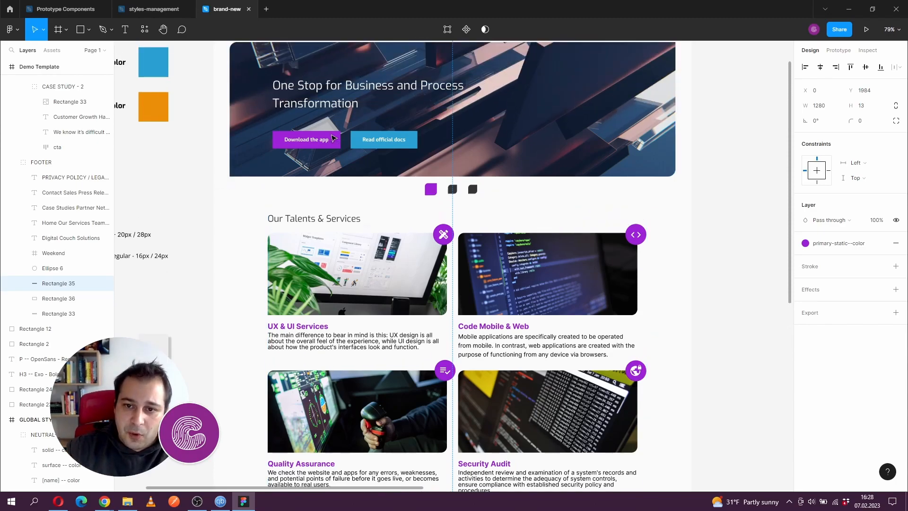
scroll(431, 143, "up", 1)
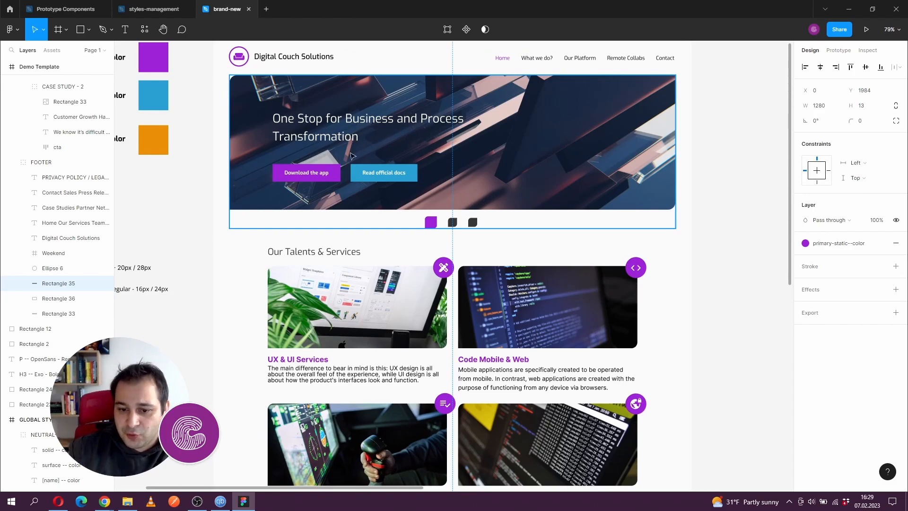
scroll(361, 254, "down", 4)
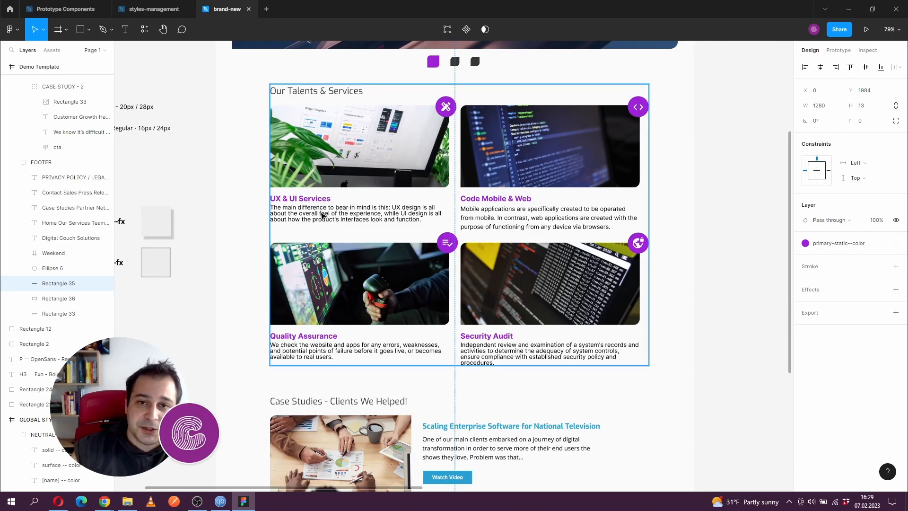
scroll(331, 199, "left", 5)
scroll(359, 186, "down", 1)
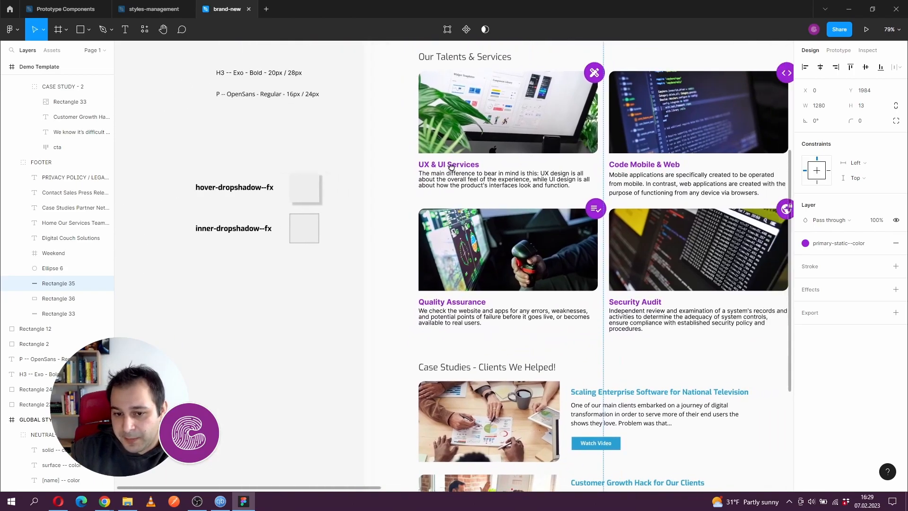
scroll(454, 166, "up", 2)
left_click(454, 166)
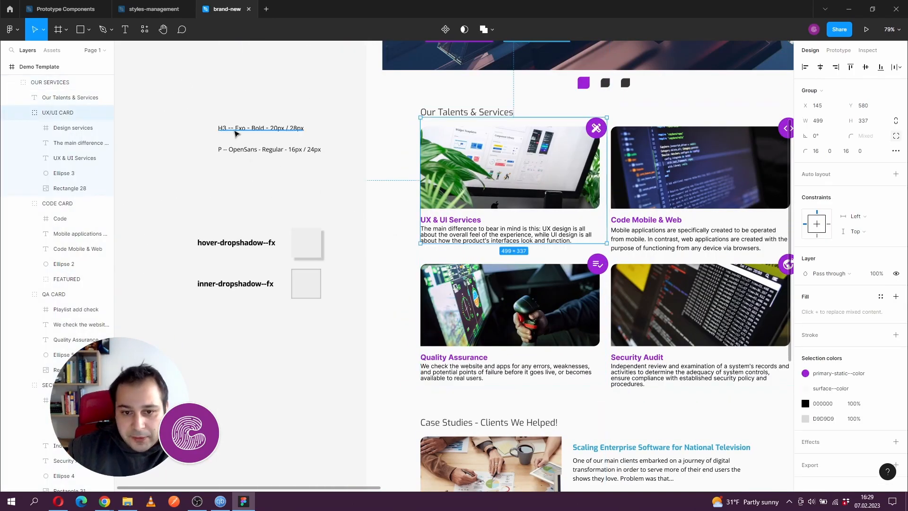
Step: Set the "H3 -- Exo - Bold - 20px / 28px" sample text to the Exo font in Bold weight
left_click(272, 132)
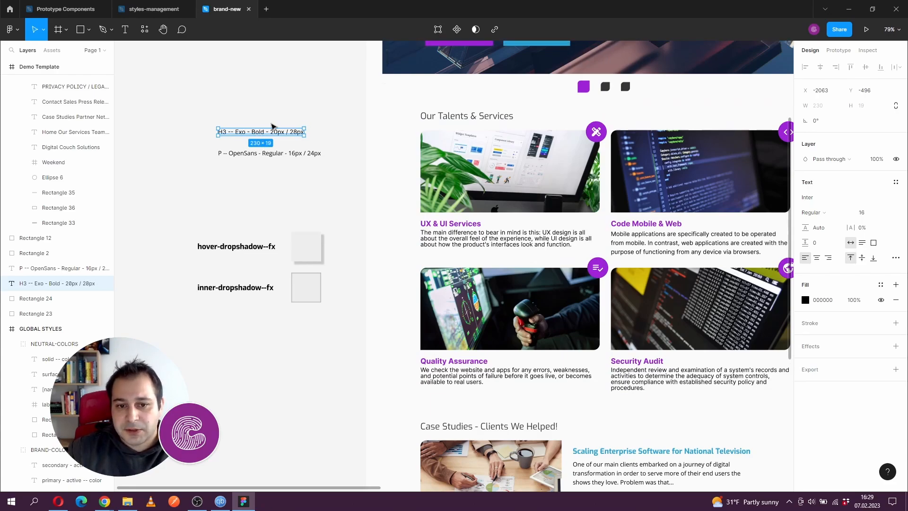
scroll(262, 133, "up", 1)
scroll(261, 136, "up", 5)
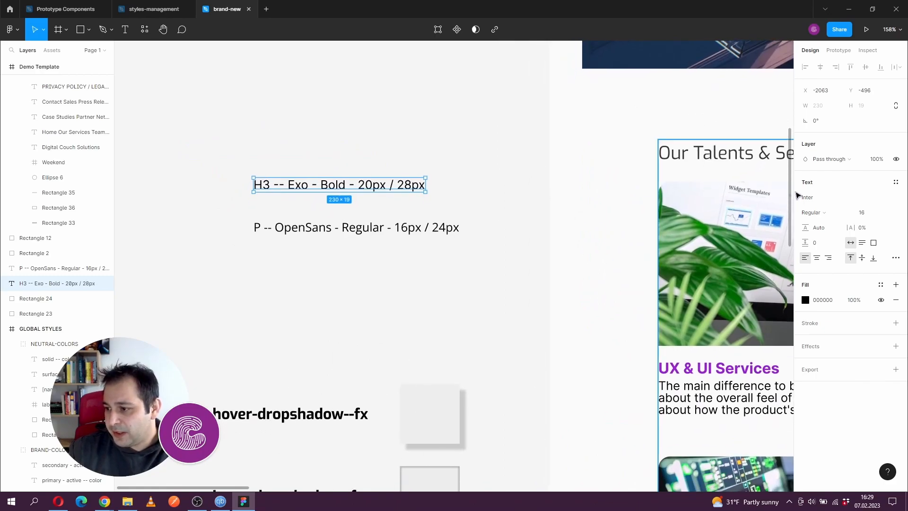
left_click(850, 198)
type("Exo")
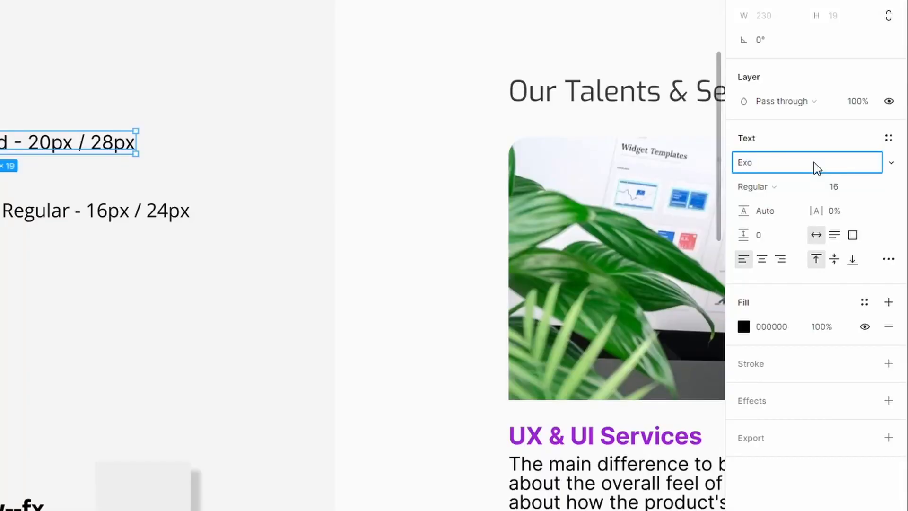
key("Tab")
left_click(771, 185)
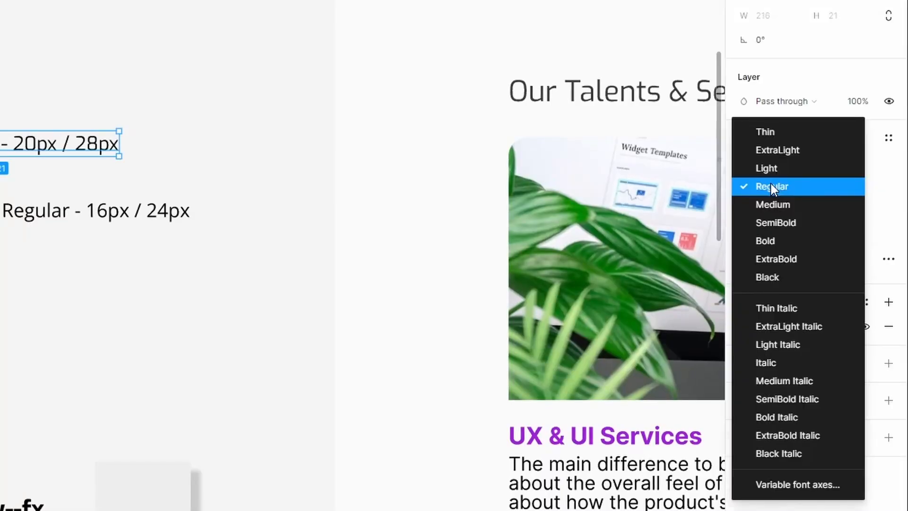
left_click(790, 240)
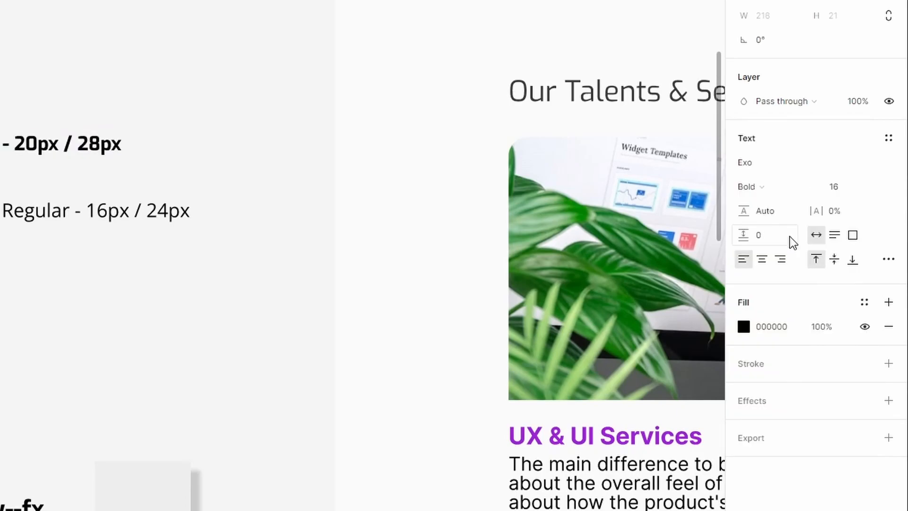
Step: Set the H3 sample text's font size to 20 and its line height to 28
left_click(855, 189)
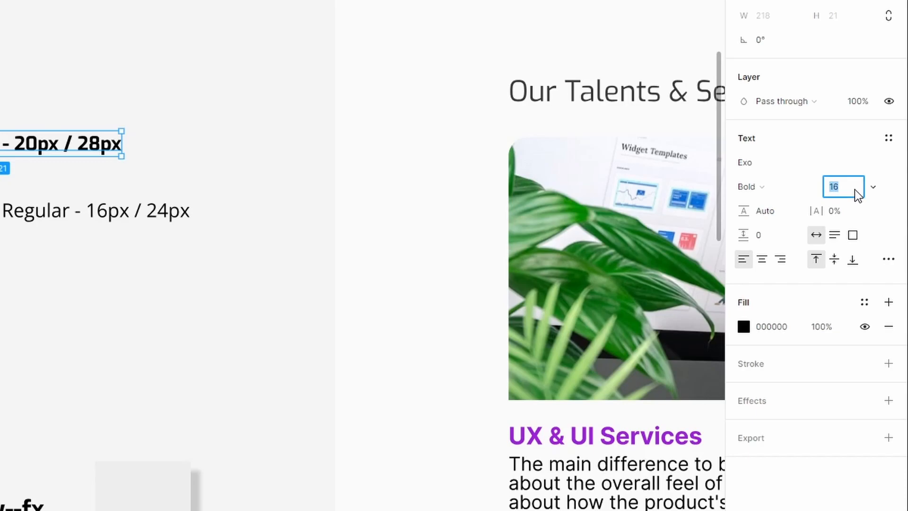
left_click(771, 214)
type("2")
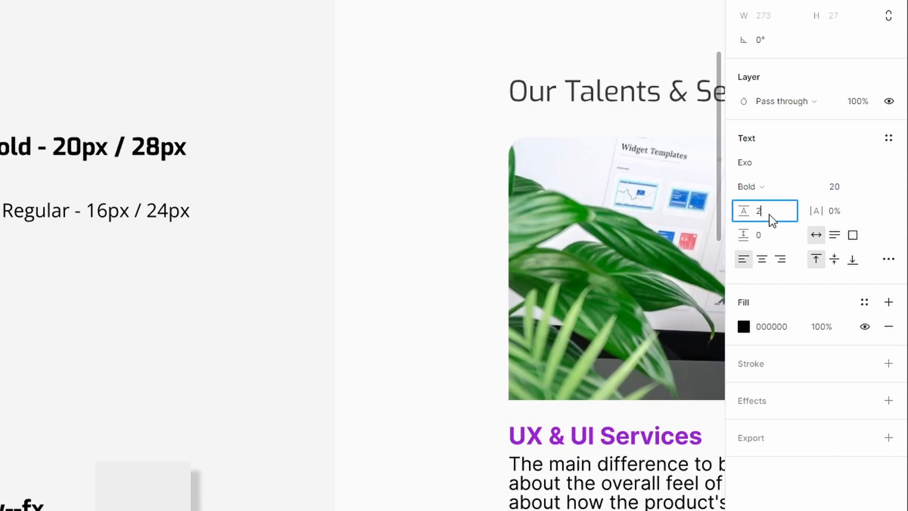
type("8")
key("Tab")
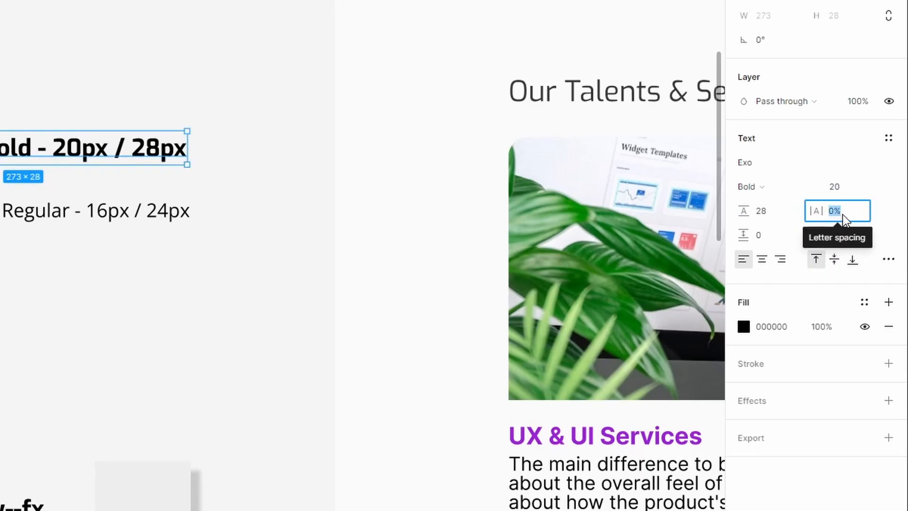
left_click(243, 208)
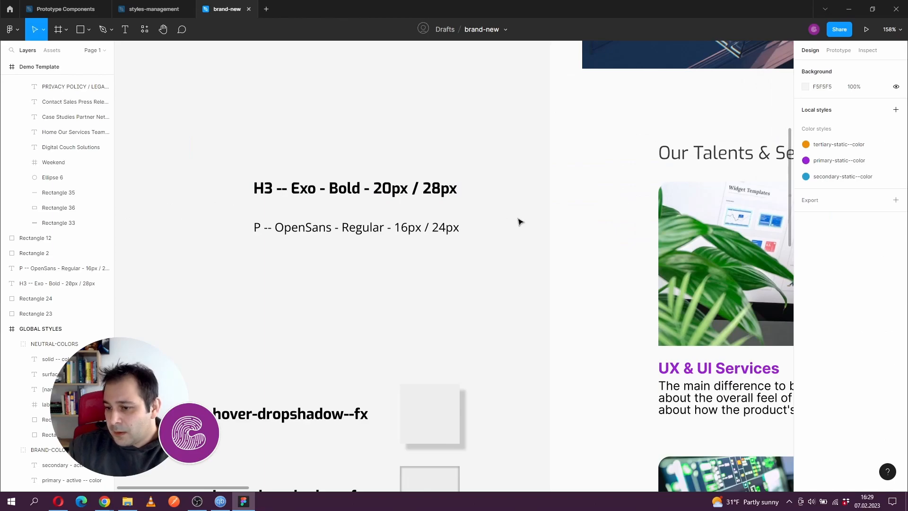
left_click_drag(520, 222, 430, 207)
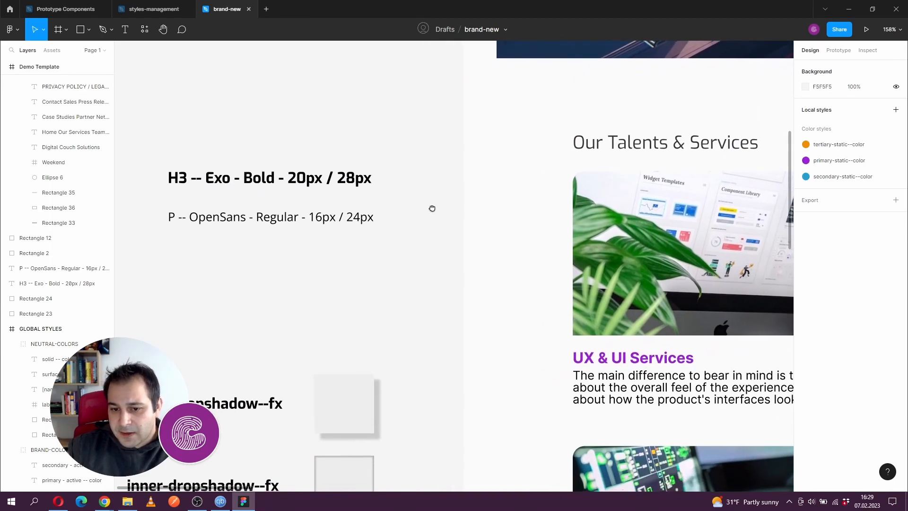
Step: Create a text style named h3--exo-bold-20-28 from the H3 sample text
left_click(353, 180)
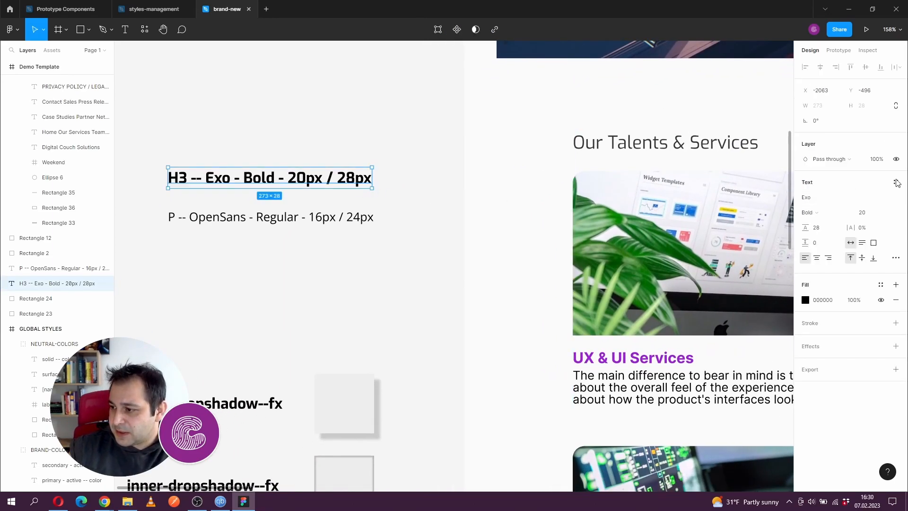
key("ctrl+b")
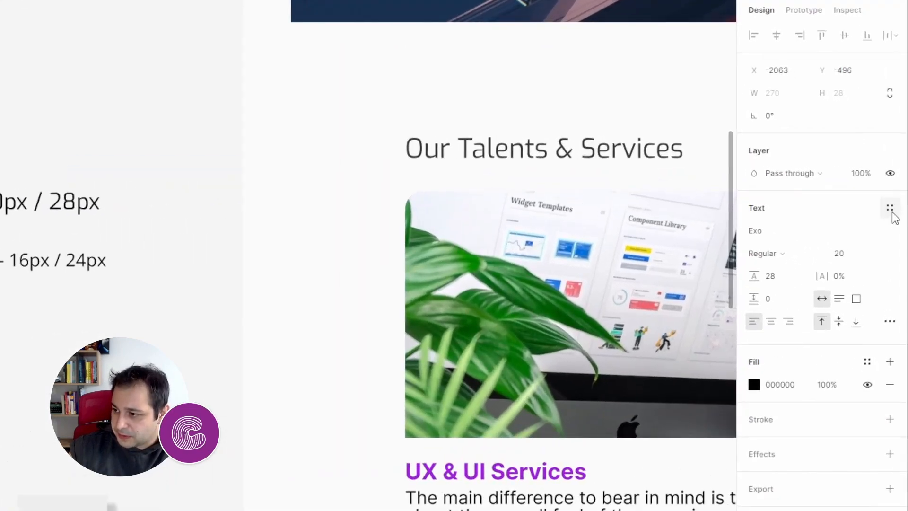
left_click(892, 211)
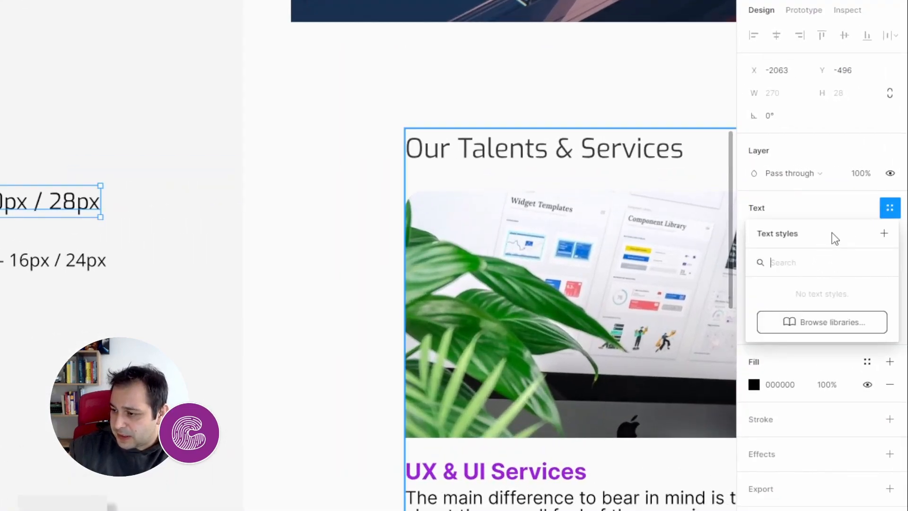
left_click_drag(840, 235, 221, 214)
left_click(264, 209)
type("ex")
key("BackSpace")
key("BackSpace")
type("h3")
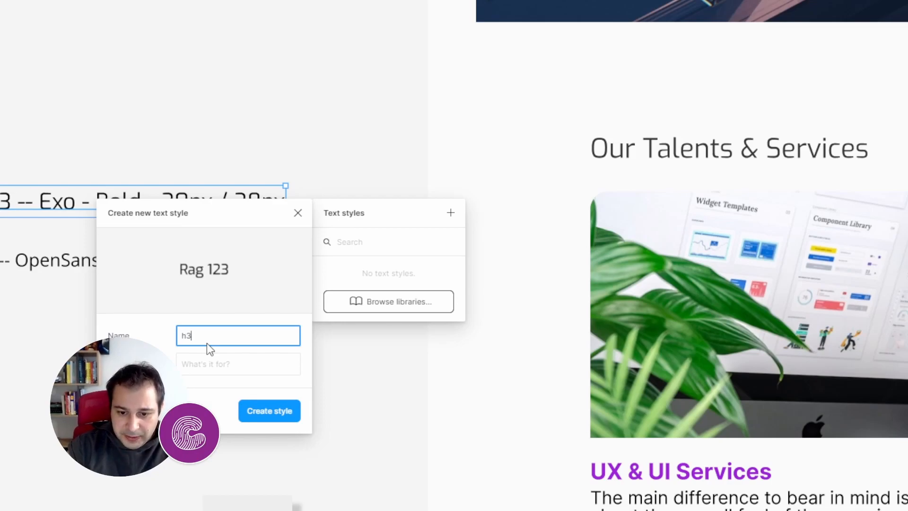
type("--exo-b")
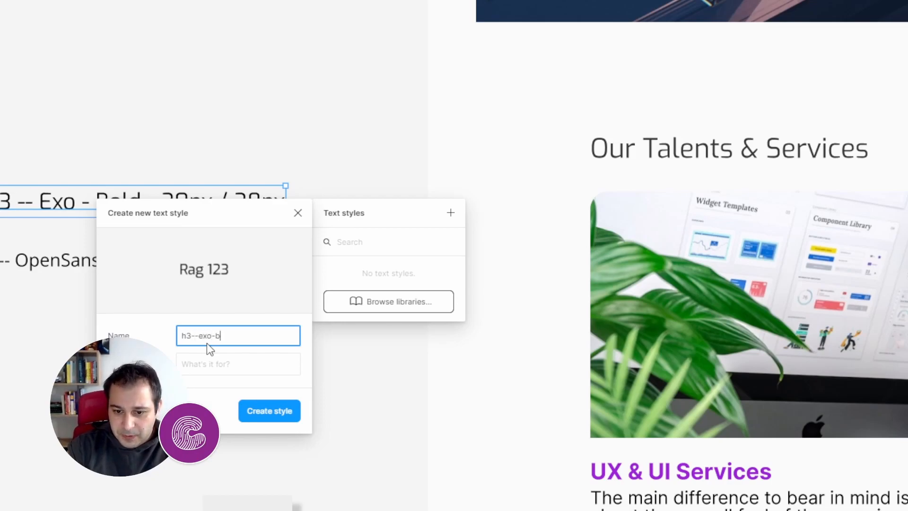
type("old-20-28")
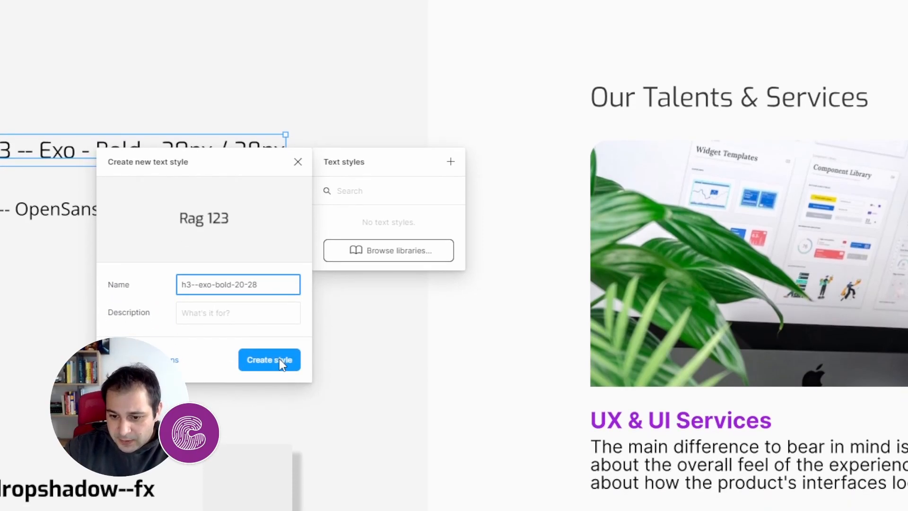
left_click(279, 412)
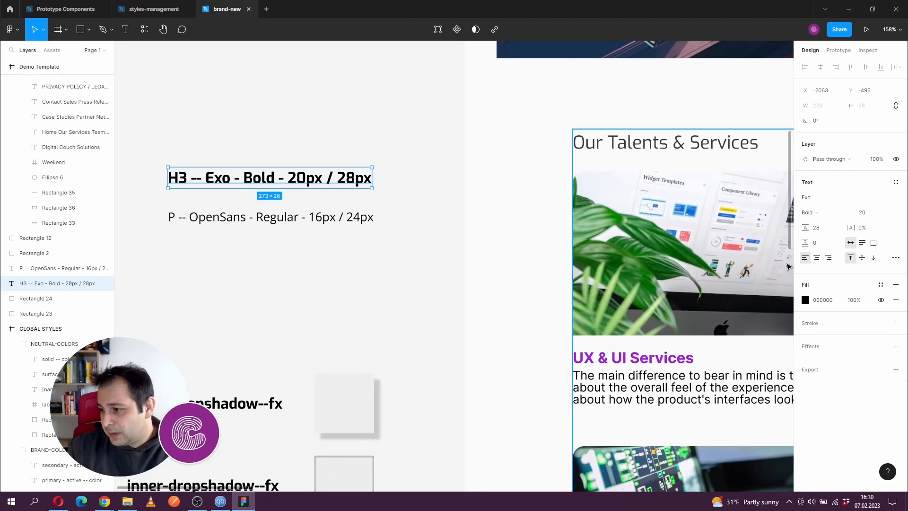
Step: Apply the h3--exo-bold-20-28 text style to the UX & UI Services, Code Mobile & Web, Quality Assurance and Security Audit headings
scroll(476, 237, "down", 3)
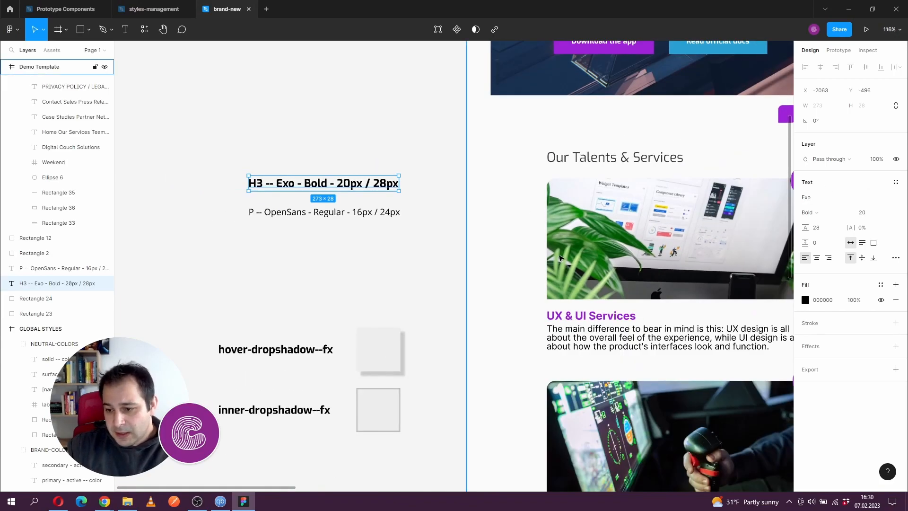
left_click_drag(483, 242, 348, 219)
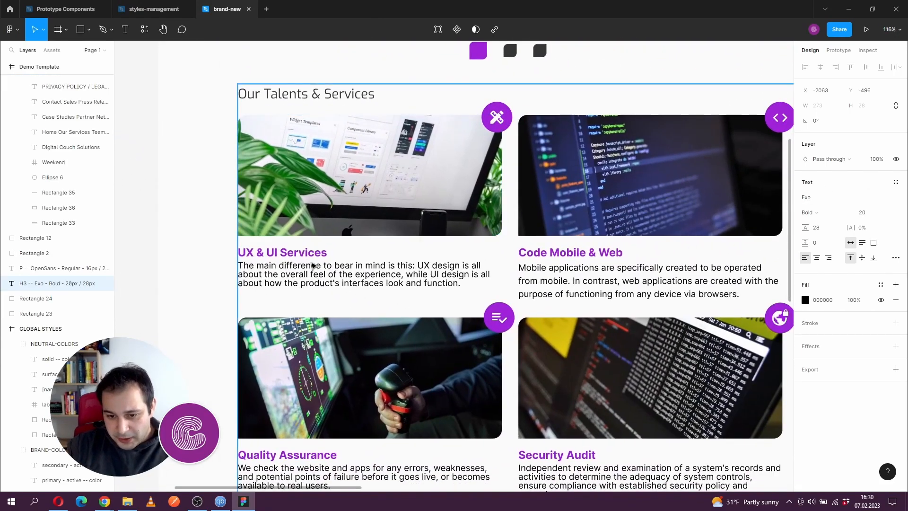
left_click(283, 252)
left_click(586, 252, "shift")
scroll(586, 252, "down", 3)
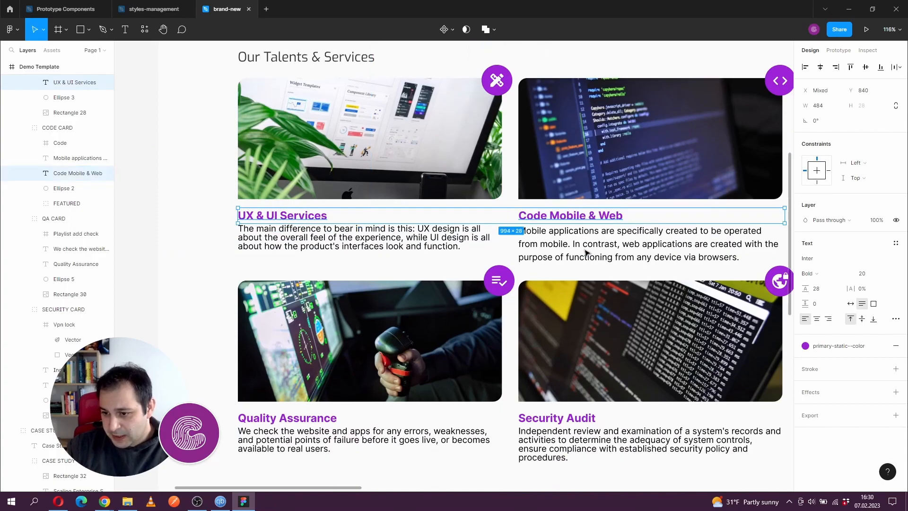
left_click(287, 361, "shift")
left_click(590, 360, "shift")
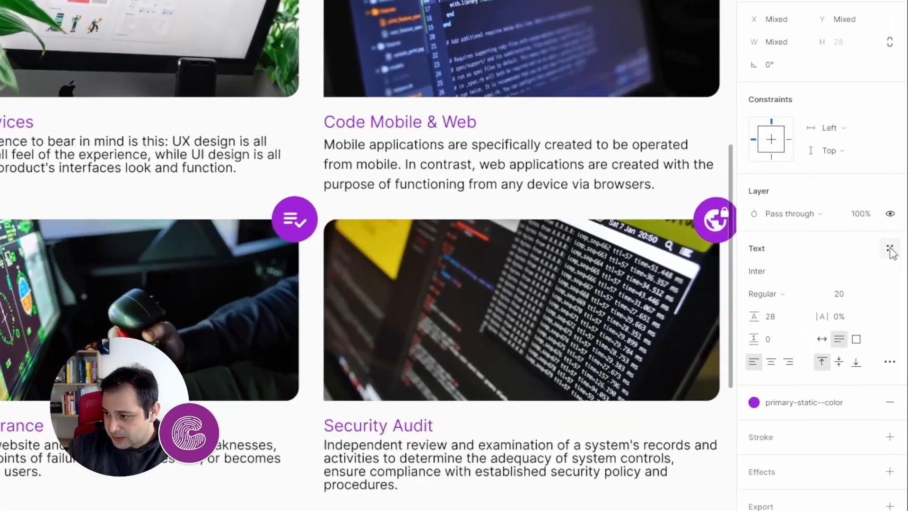
left_click(894, 244)
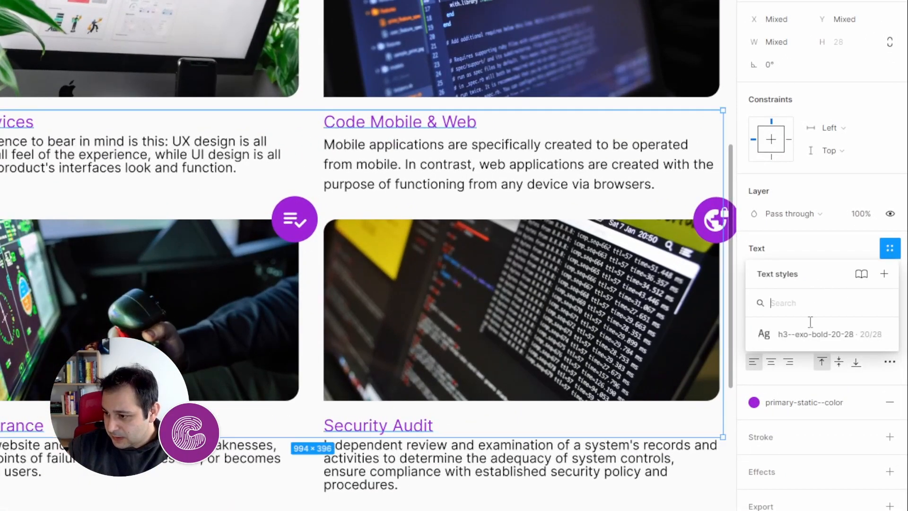
left_click(807, 336)
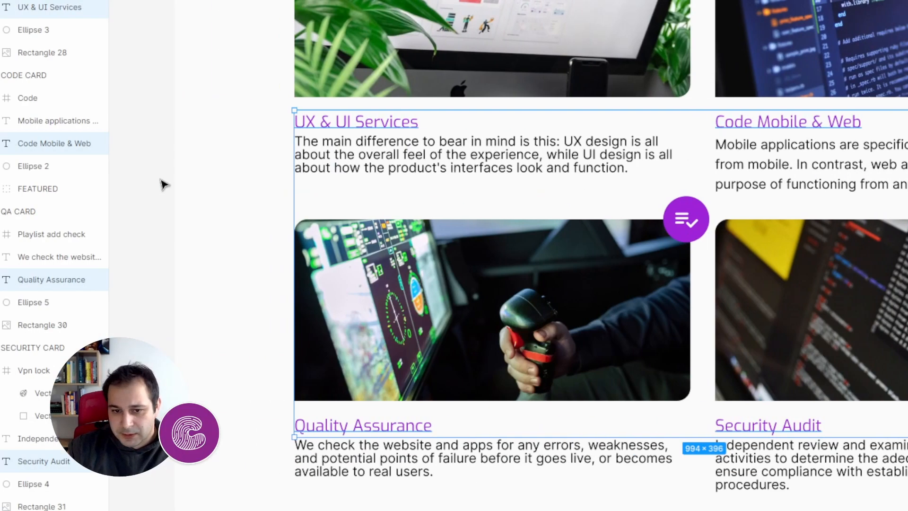
left_click(181, 182)
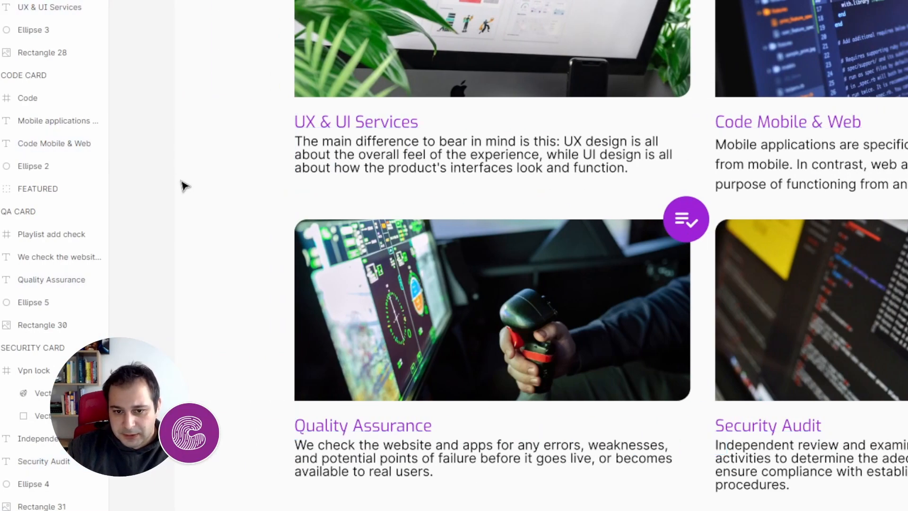
Step: Change the weight in the h3--exo-bold-20-28 text style to Bold
scroll(272, 173, "down", 3)
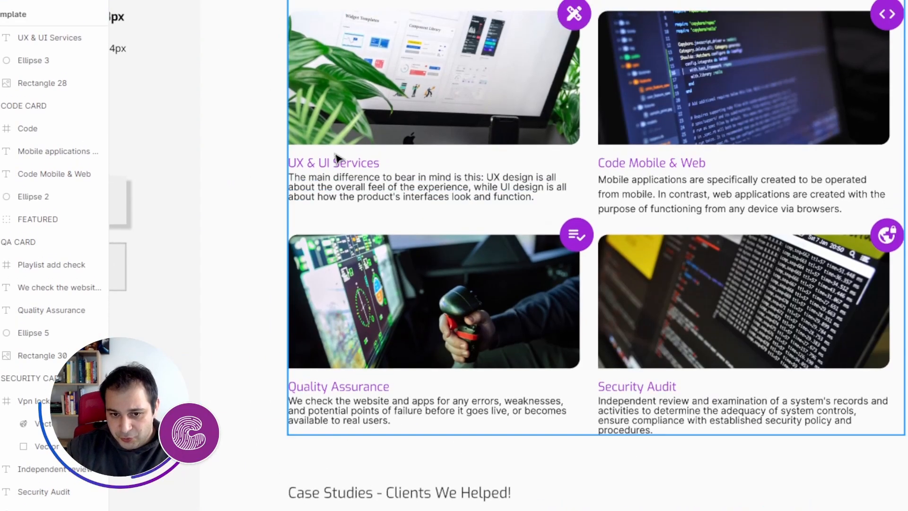
left_click_drag(275, 172, 583, 211)
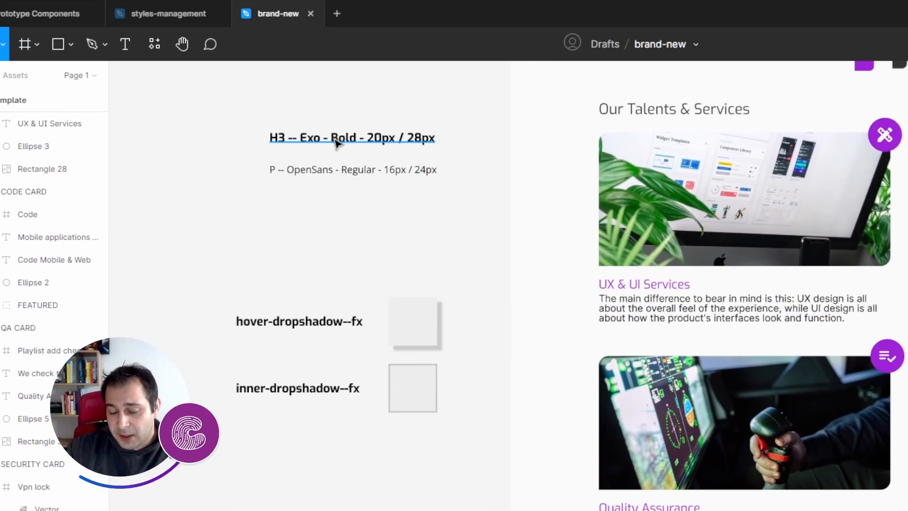
left_click(337, 142)
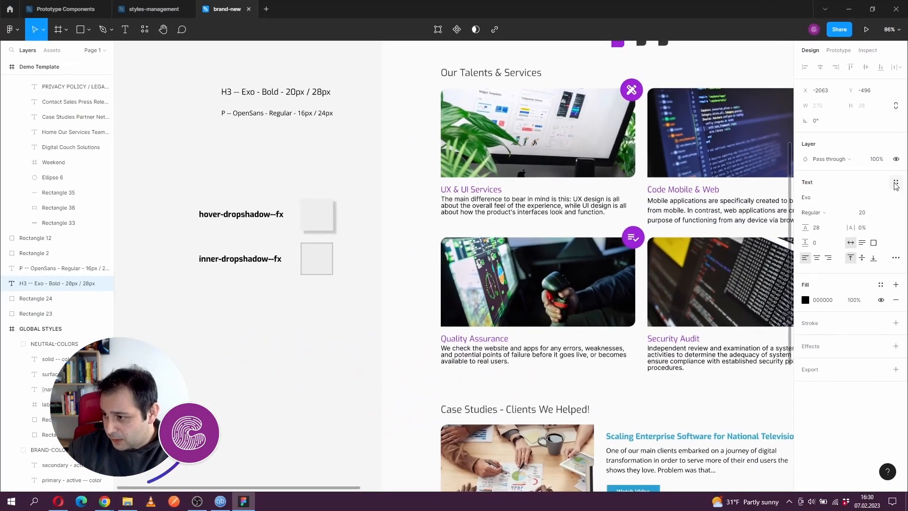
left_click(890, 274)
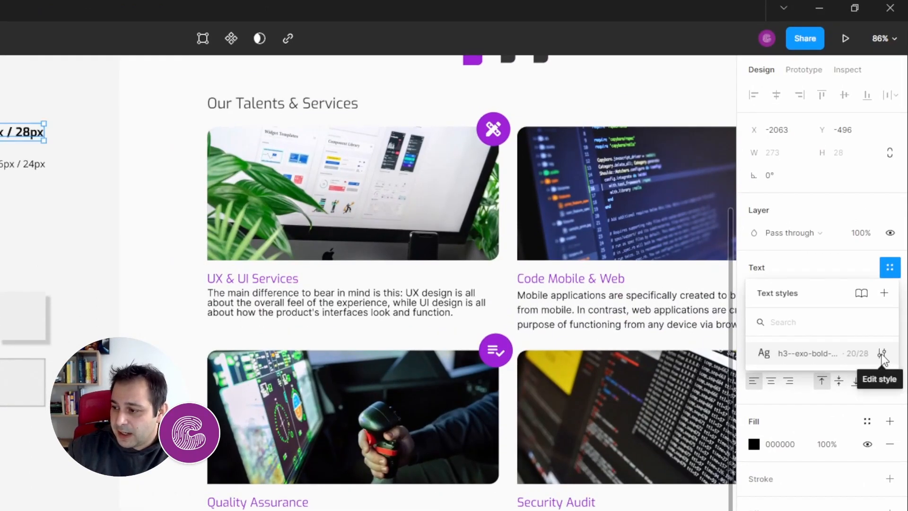
left_click(882, 355)
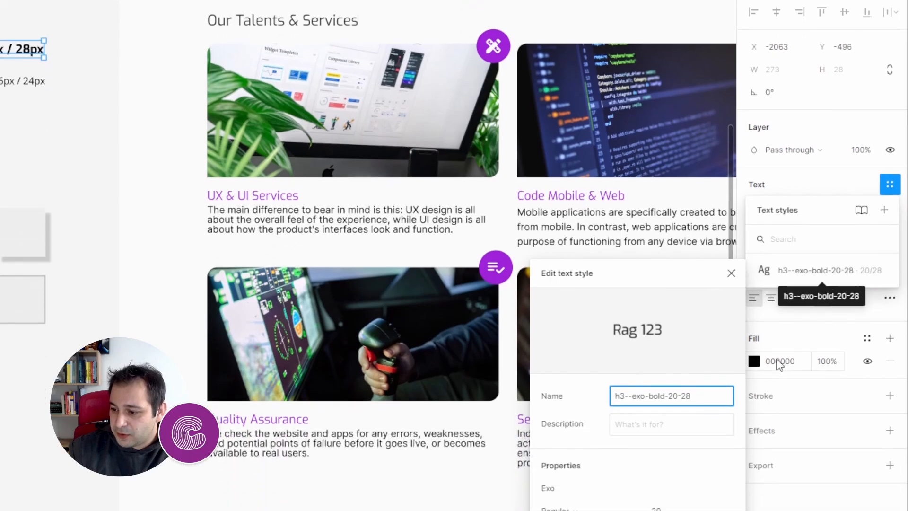
left_click(591, 510)
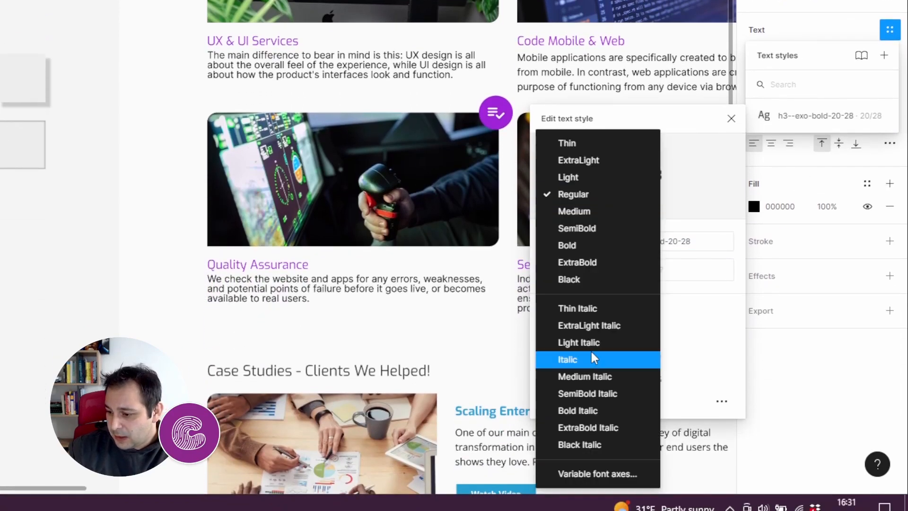
left_click(586, 244)
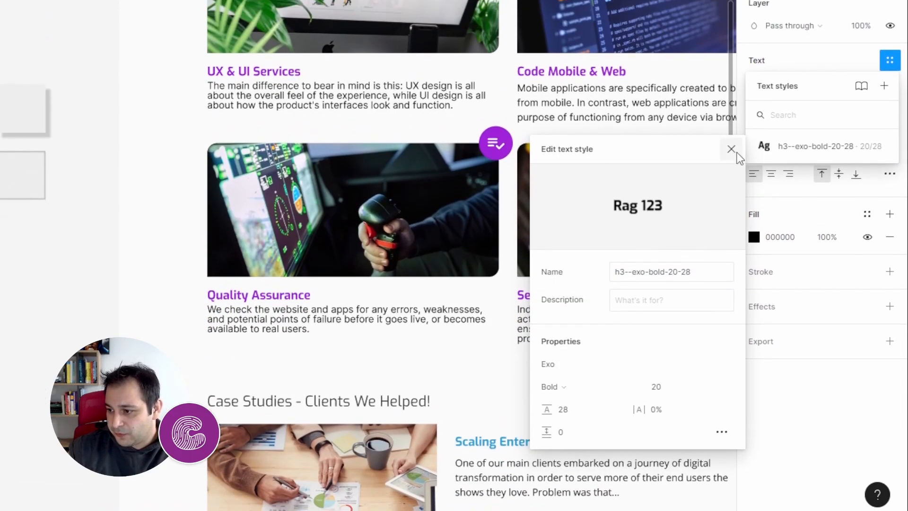
left_click(732, 148)
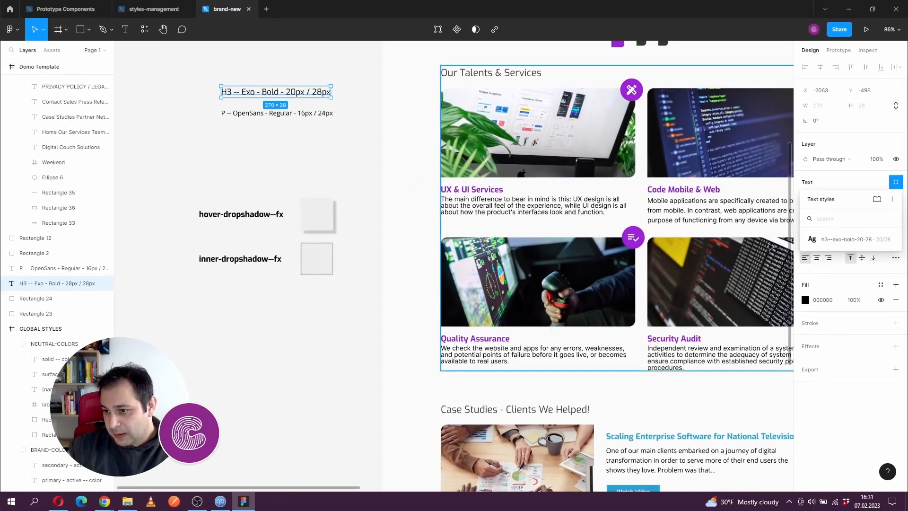
Step: Create a text style named p--opensans-regular-16-24 from the "P -- OpenSans - Regular - 16px / 24px" sample text
left_click(200, 124)
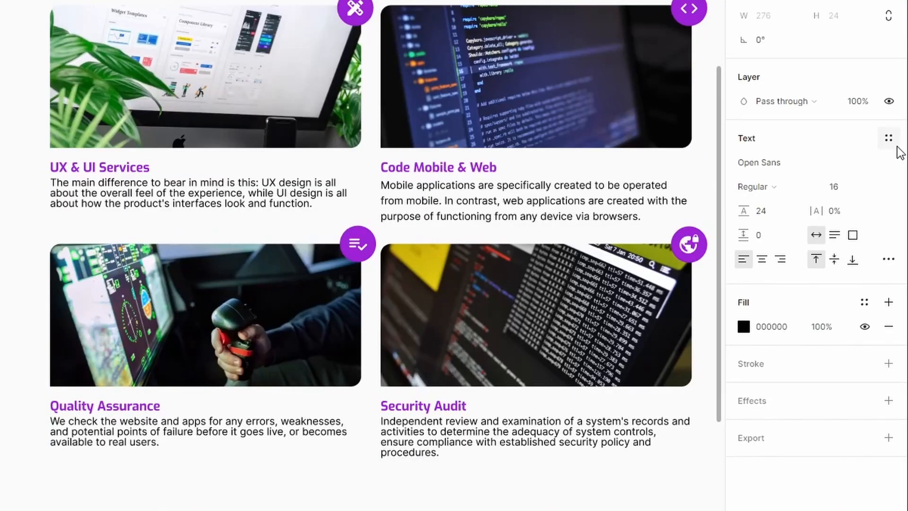
left_click(896, 182)
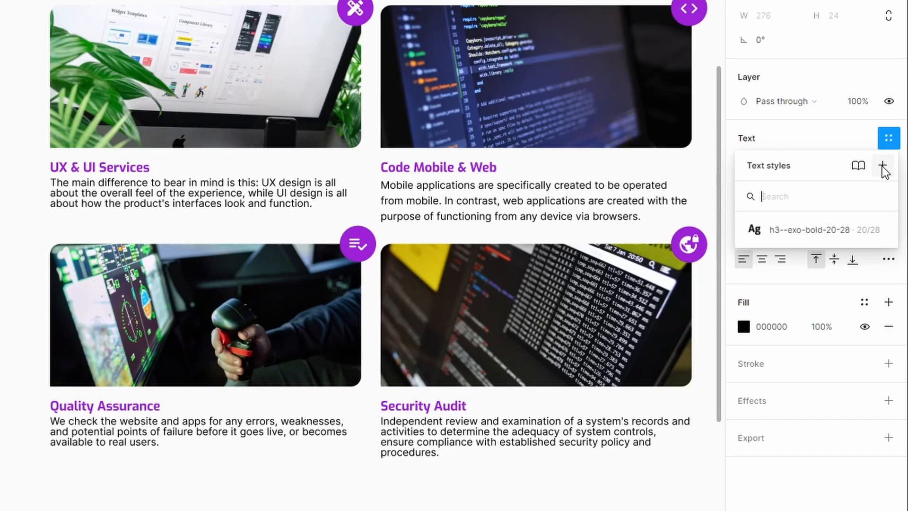
left_click(882, 167)
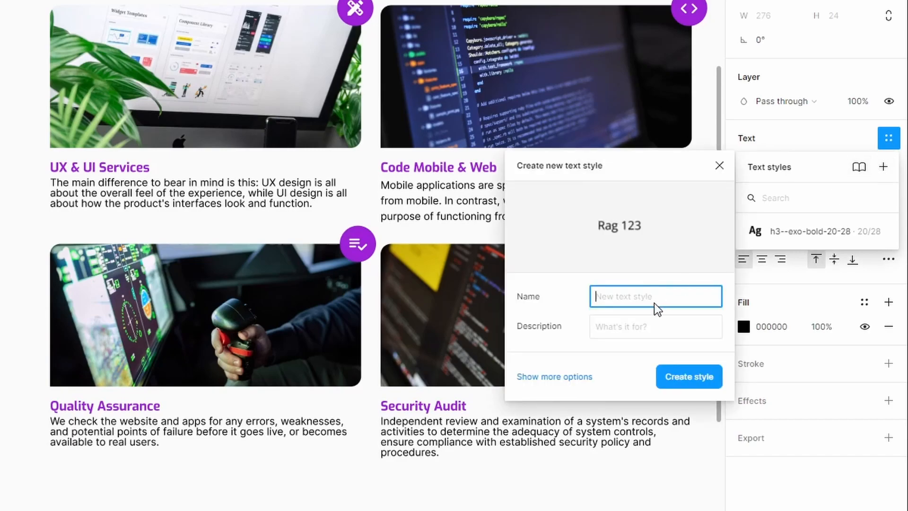
type("p--opensans-regular-16-24")
left_click(698, 373)
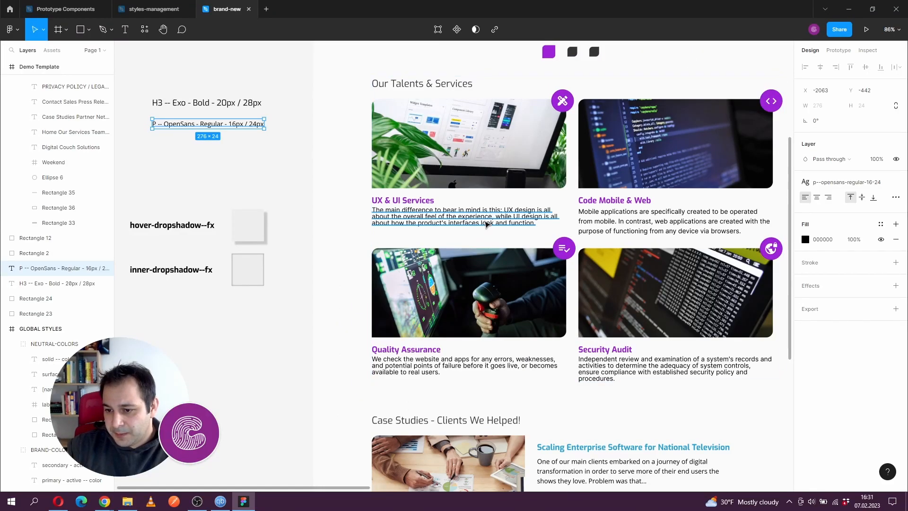
Step: Apply the p--opensans-regular-16-24 text style to the description paragraphs of all four Our Talents & Services cards
left_click(486, 224)
left_click(620, 230, "shift")
left_click(614, 367, "shift")
left_click(529, 369, "shift")
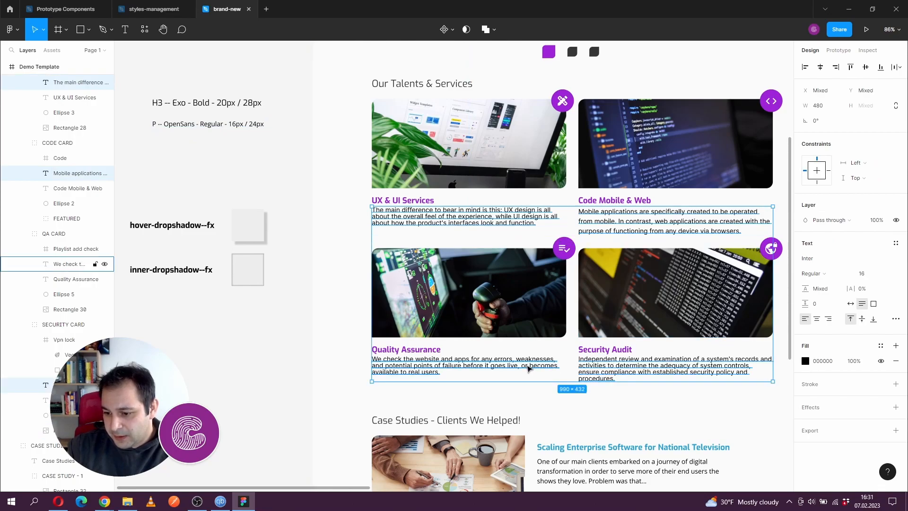
left_click(896, 244)
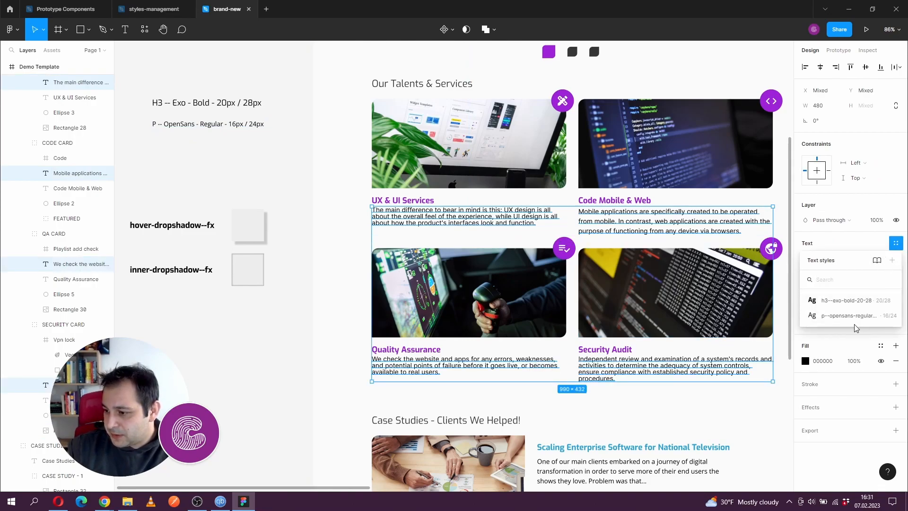
left_click(842, 315)
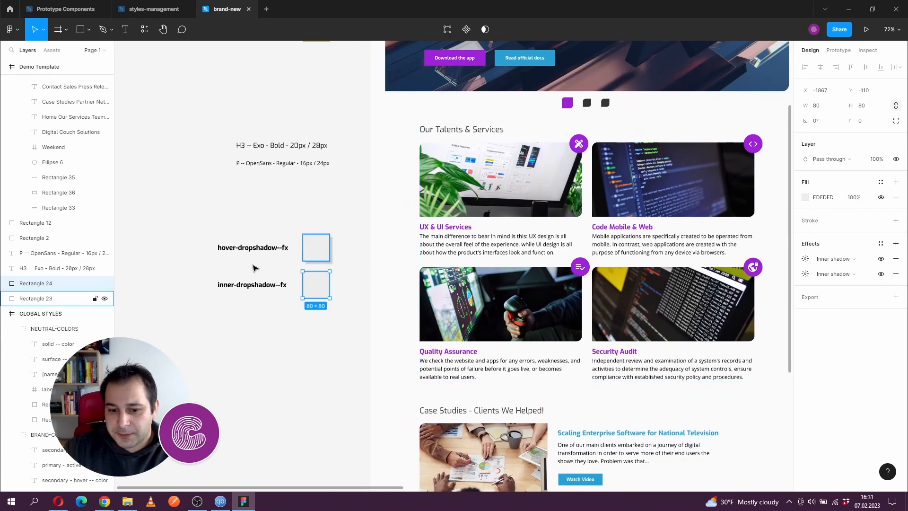
Step: Examine the drop shadows on the hero buttons and slider controls in the styles-management file
left_click_drag(323, 232, 251, 286)
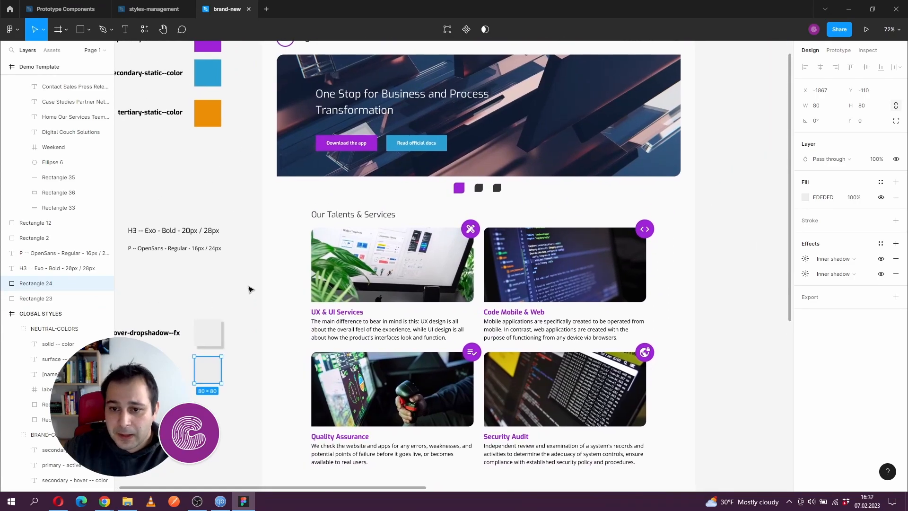
left_click(148, 9)
scroll(260, 113, "up", 3)
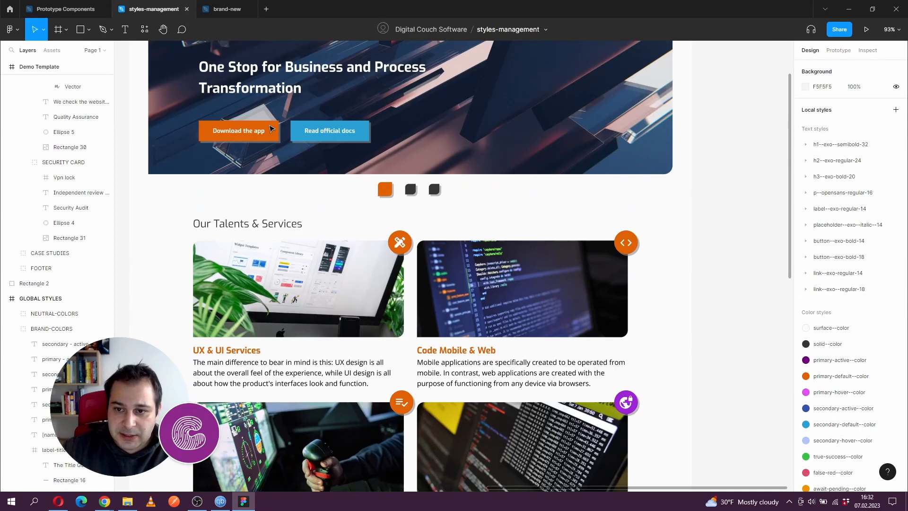
scroll(273, 141, "up", 3)
left_click_drag(320, 155, 363, 162)
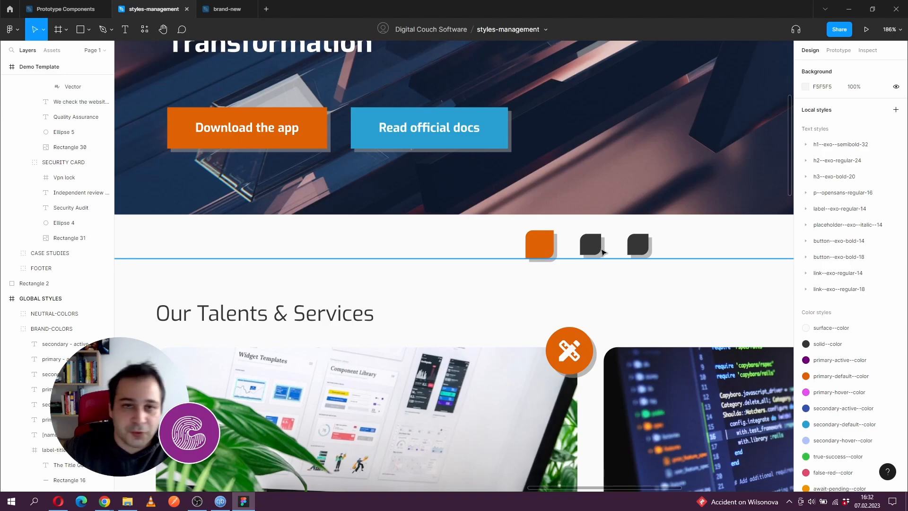
Step: In the brand-new file, draw an 80 × 80 square above the hover-dropshadow--fx sample and fill it with EDEDED
left_click(227, 9)
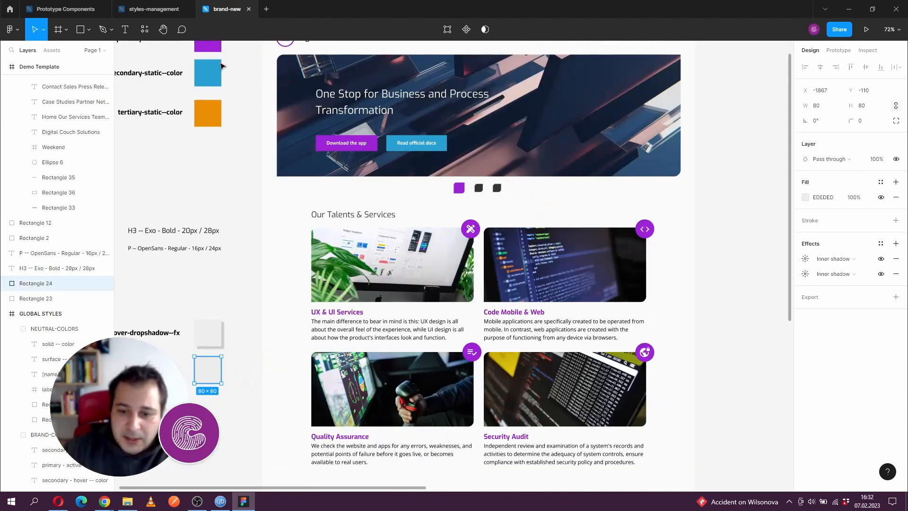
left_click_drag(211, 324, 276, 282)
scroll(223, 243, "up", 3)
left_click_drag(258, 242, 349, 173)
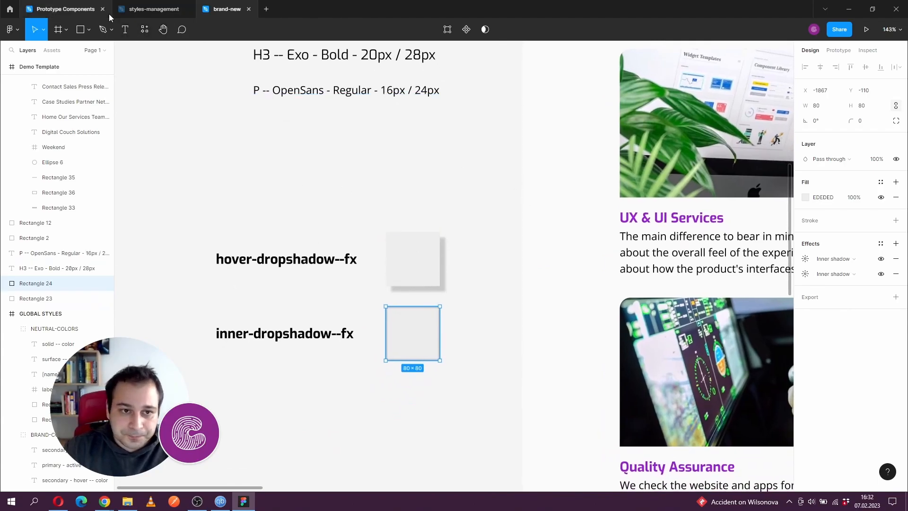
left_click(90, 29)
left_click(89, 55)
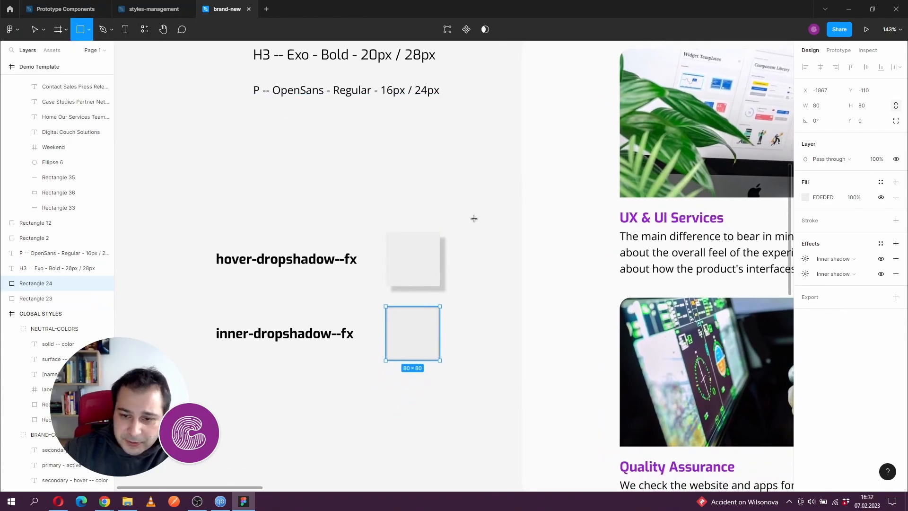
mouse_move(386, 163)
left_mouse_down()
mouse_move(440, 216)
mouse_move(418, 171)
left_mouse_up()
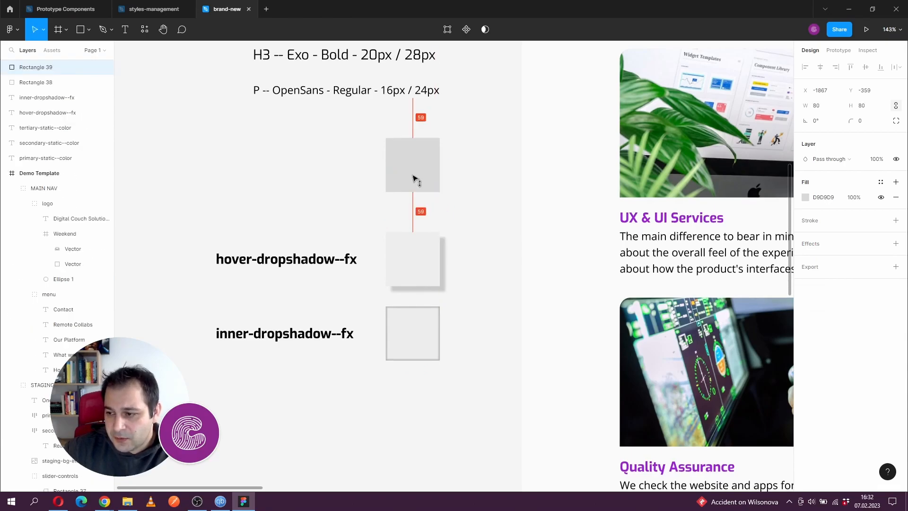
left_click(806, 197)
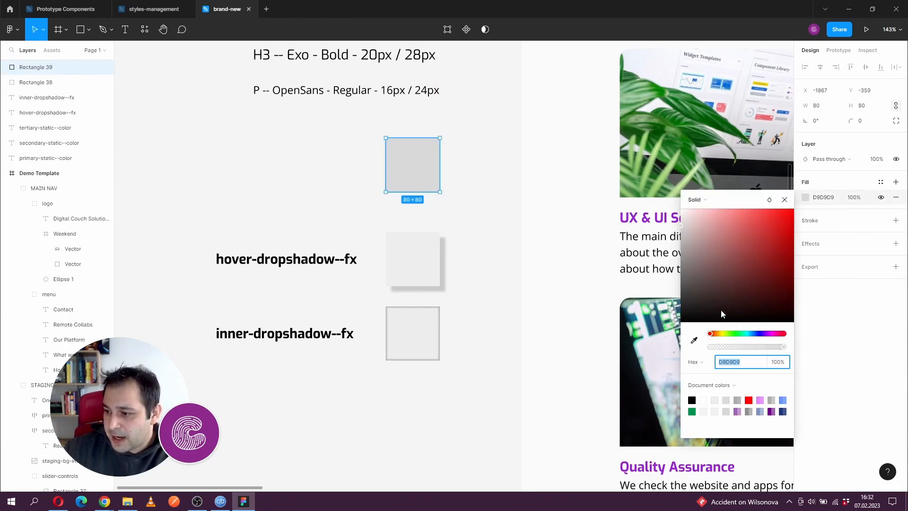
left_click(694, 340)
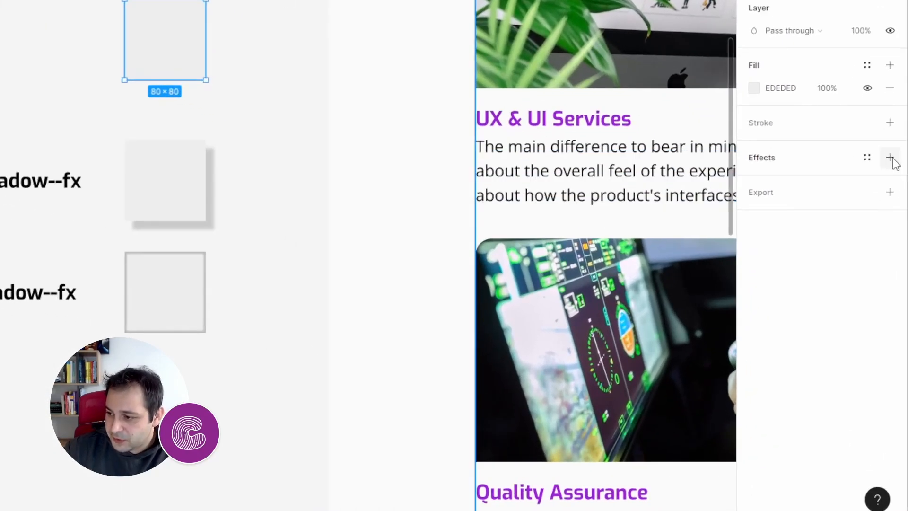
Step: Add a drop shadow to the new square with X offset 4, Y offset 4 and blur 0
left_click(892, 159)
left_click(755, 181)
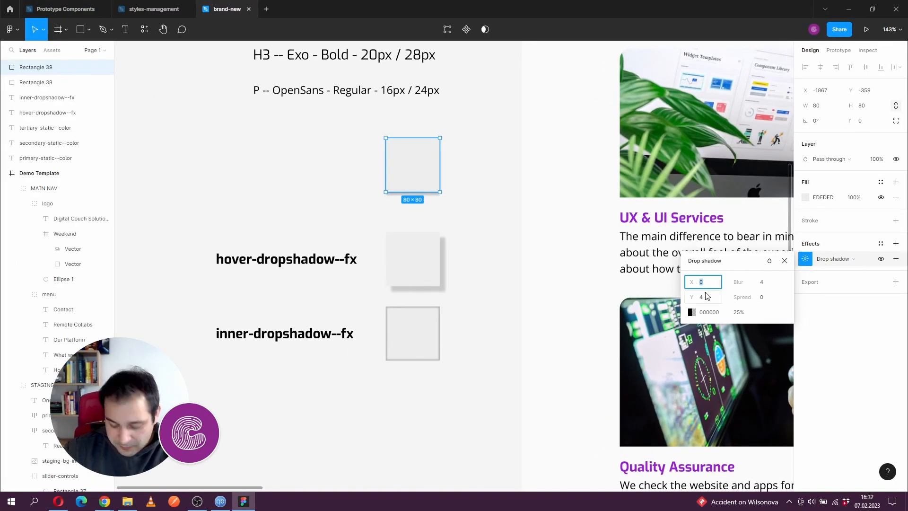
left_click(767, 283)
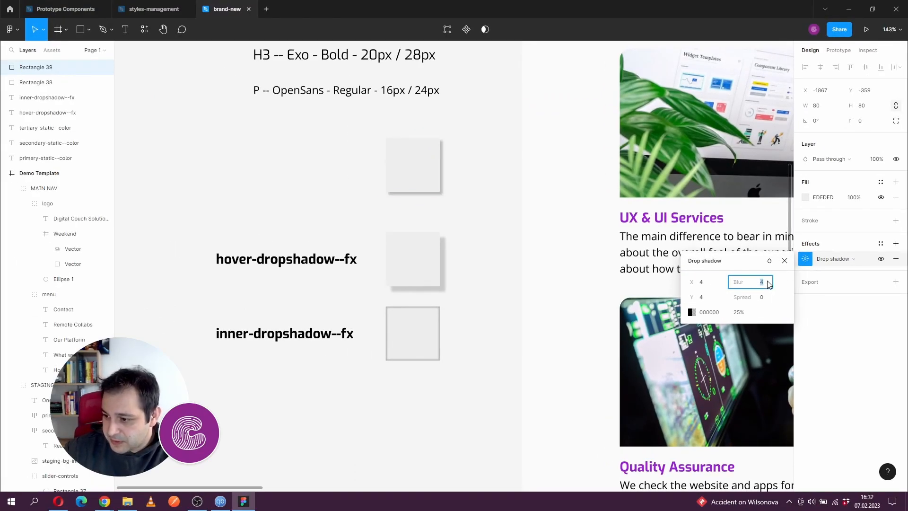
type("0")
key("Return")
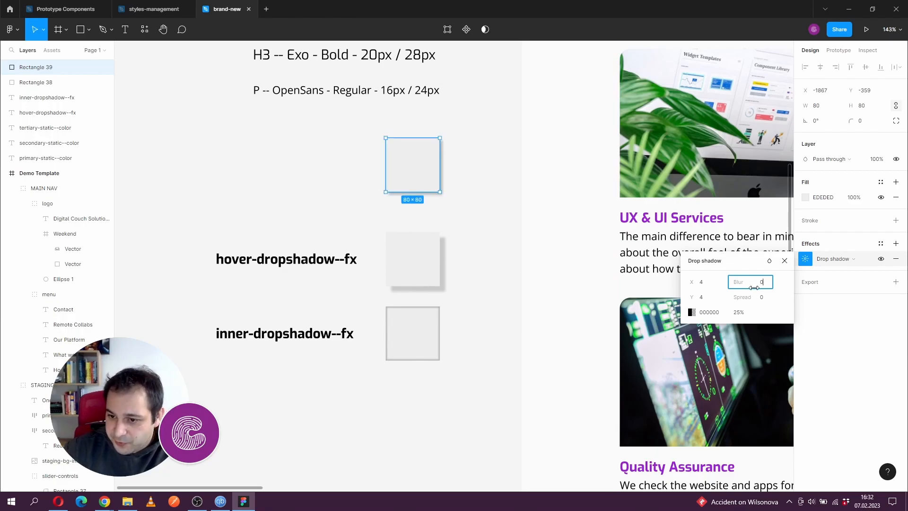
Step: Set the square's drop shadow color to 3F3F3F at 40% opacity
left_click(692, 313)
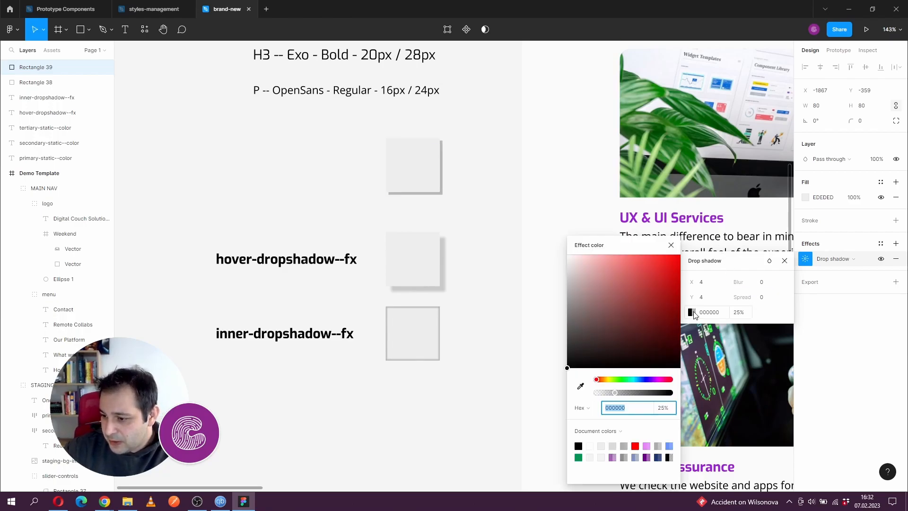
left_click_drag(600, 337, 566, 339)
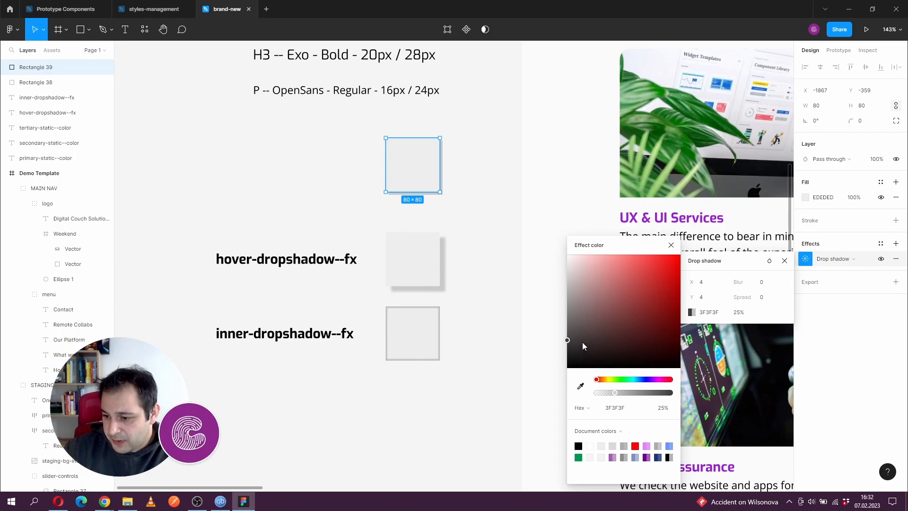
left_click(740, 313)
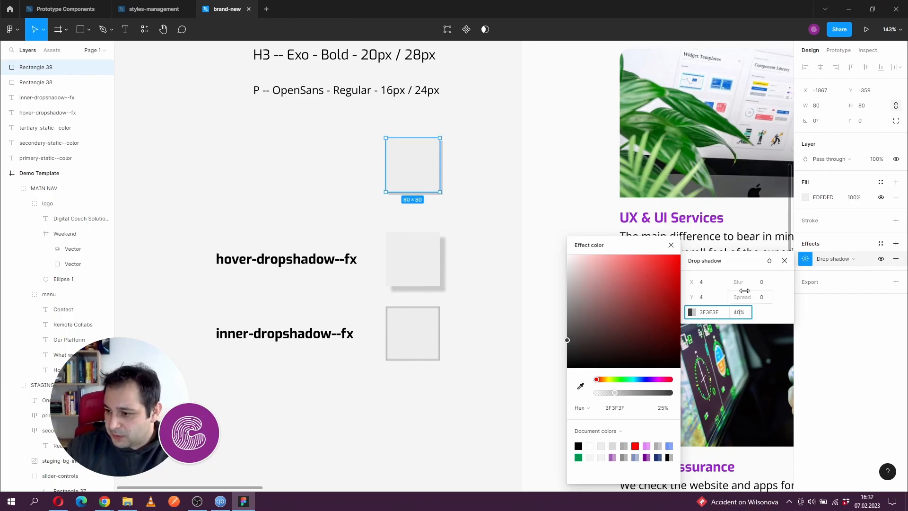
left_click(784, 288)
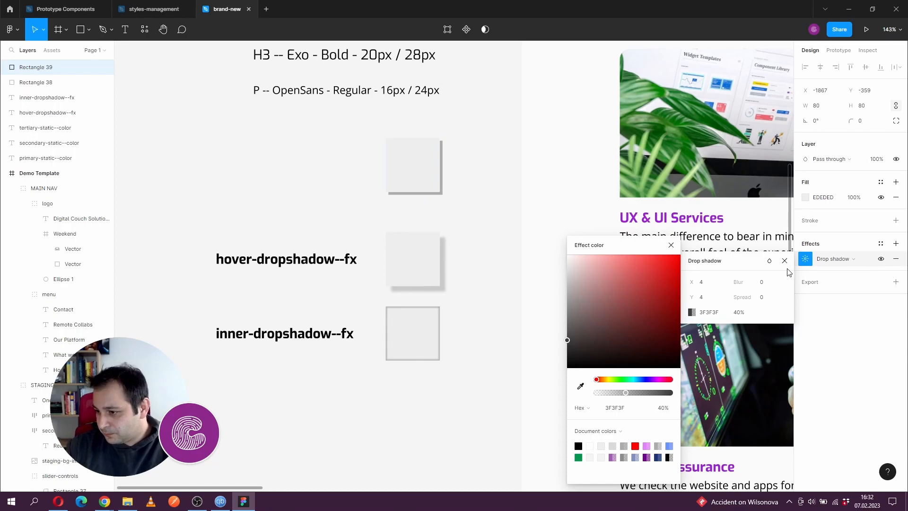
left_click(785, 261)
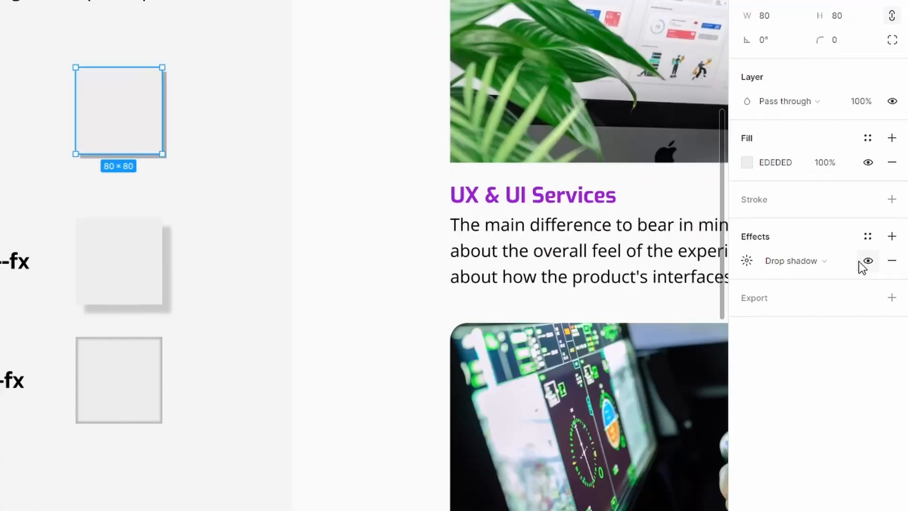
Step: Save the new square's drop shadow as an effect style named static-dropshadow--fx
left_click(867, 237)
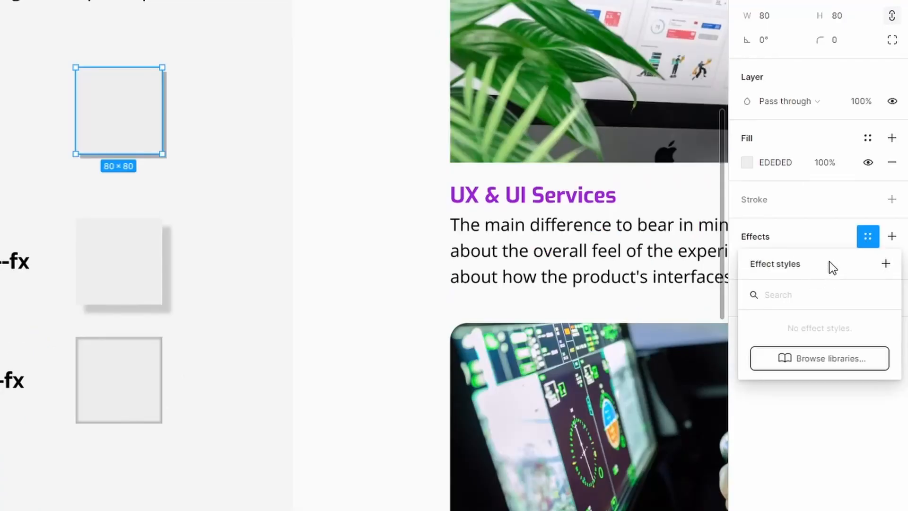
left_click(885, 264)
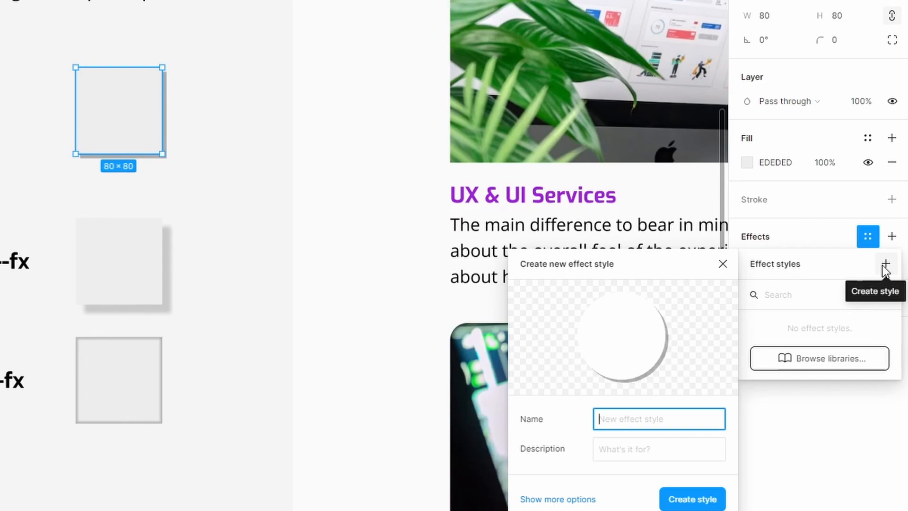
type("static-dropshadow--fx")
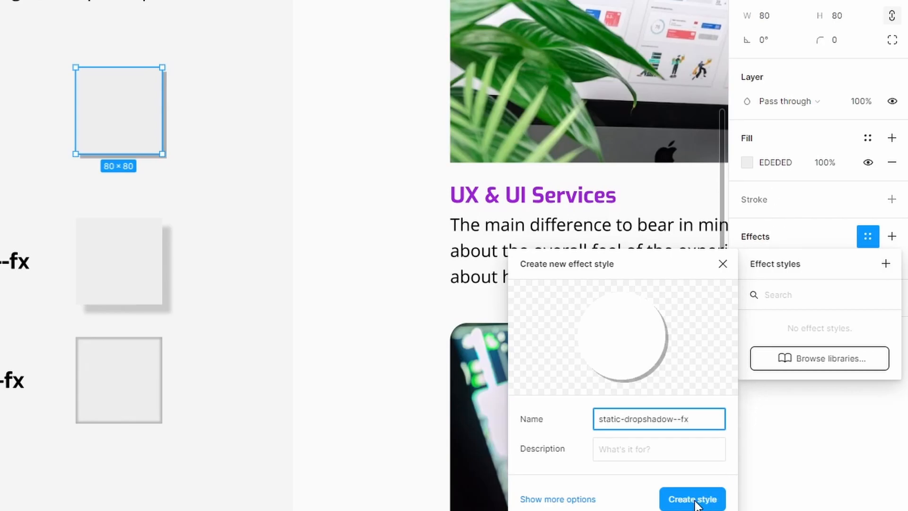
left_click(709, 500)
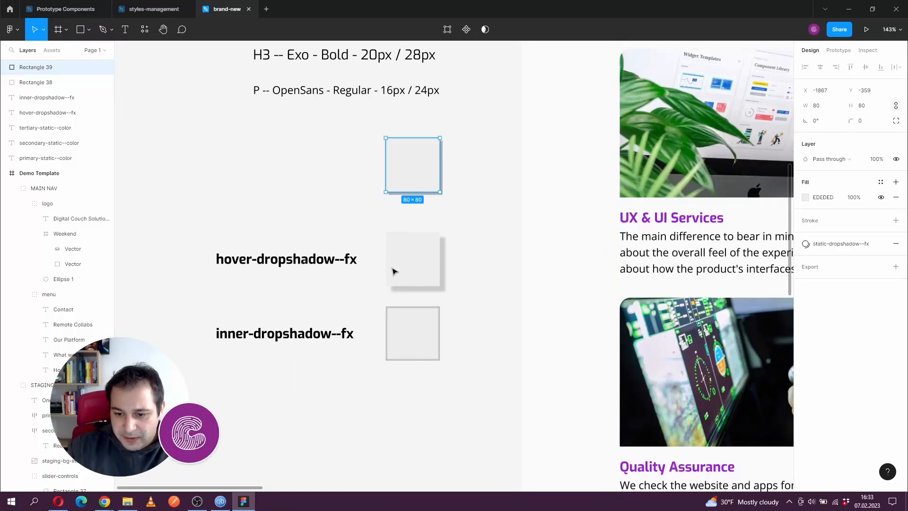
Step: Create an effect style named hover-dropshadow--fx from the drop shadow of the square beside the hover-dropshadow--fx label
left_click(392, 271)
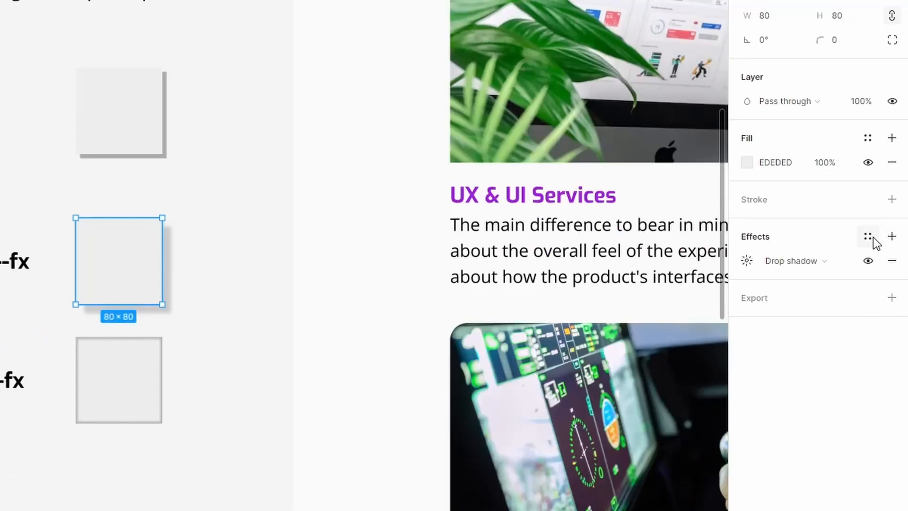
left_click(872, 238)
left_click(885, 266)
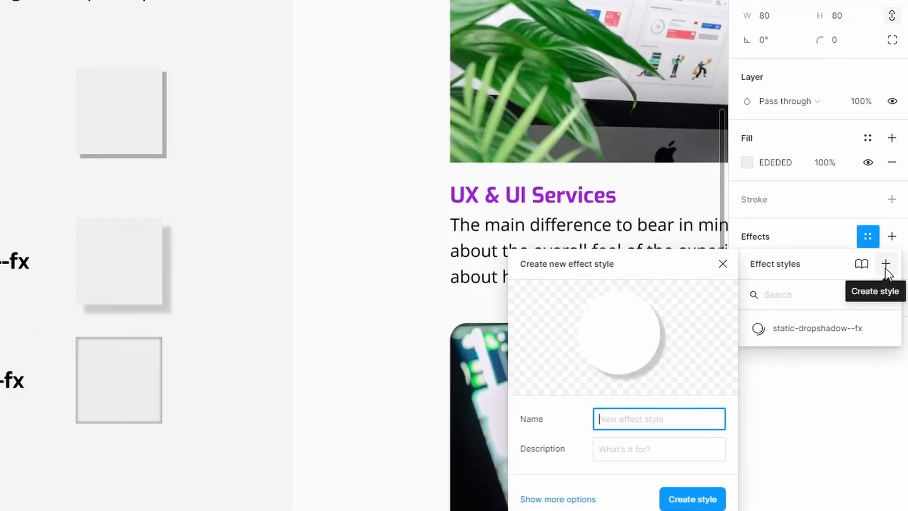
type("hover")
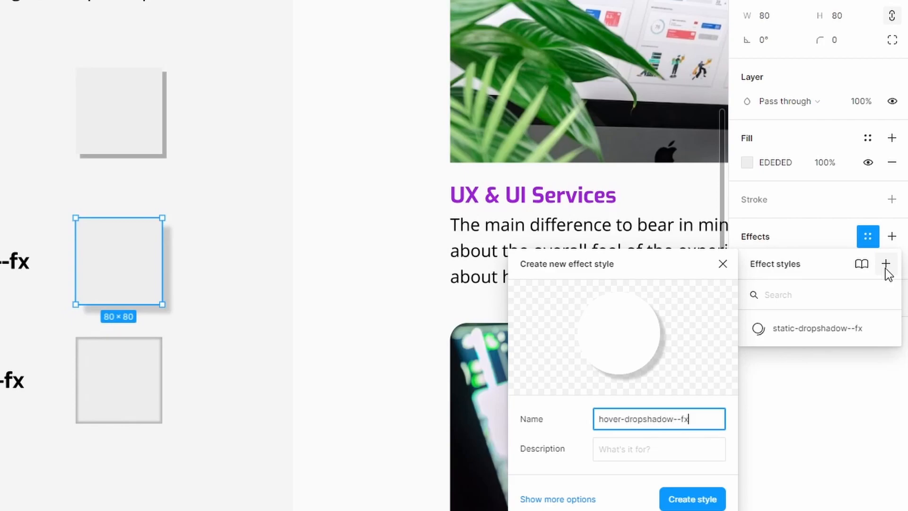
type("-dropshadow--fx")
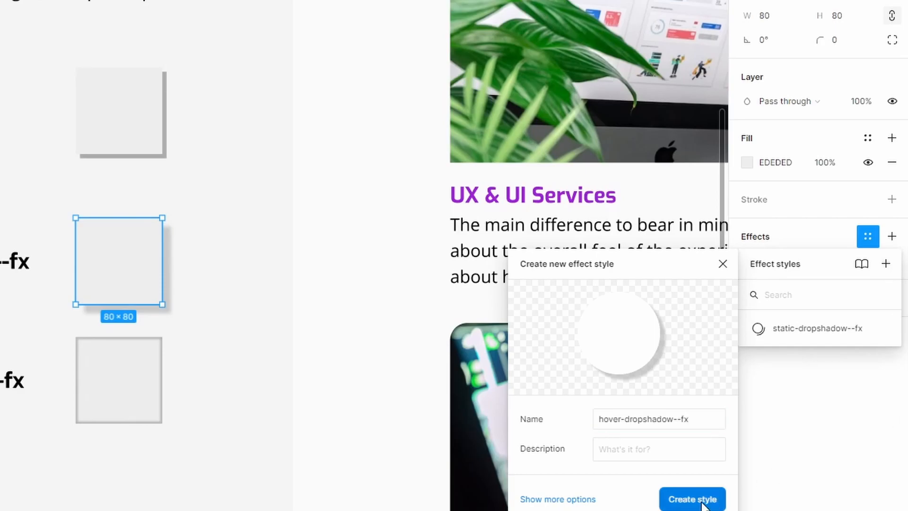
left_click(709, 501)
Step: Create an effect style named inner-dropshadow--fx from the inner shadows of the square beside the inner-dropshadow--fx label
left_click(143, 383)
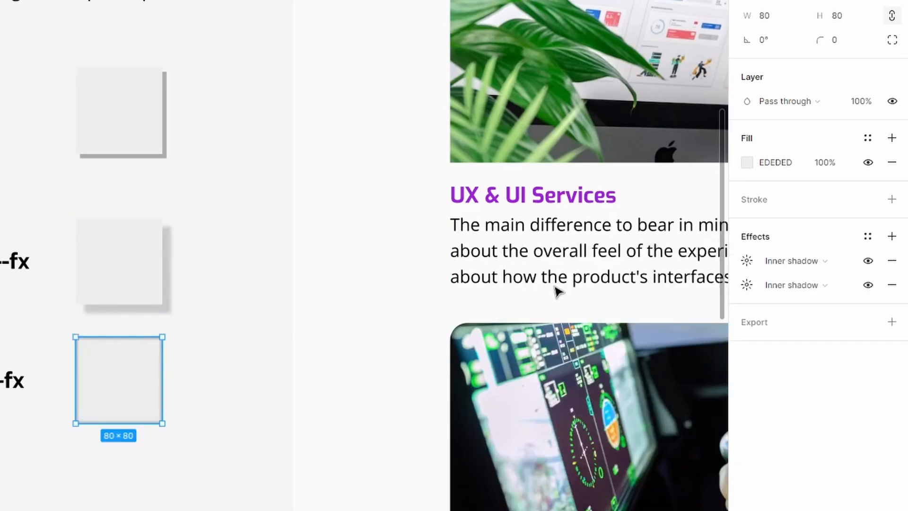
left_click(867, 236)
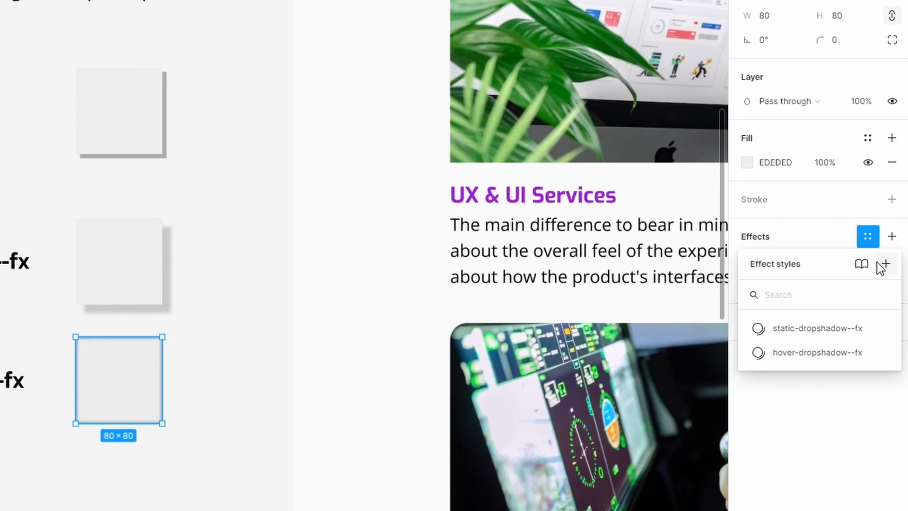
left_click(884, 265)
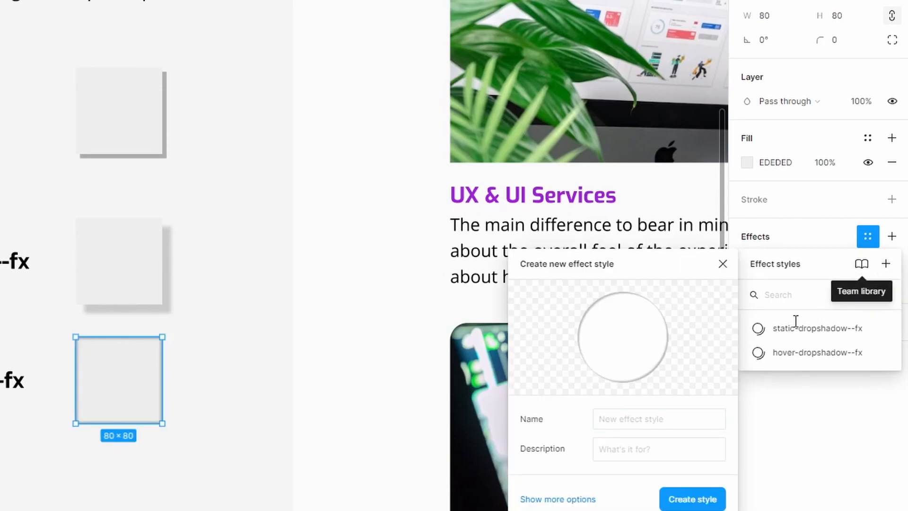
left_click(654, 421)
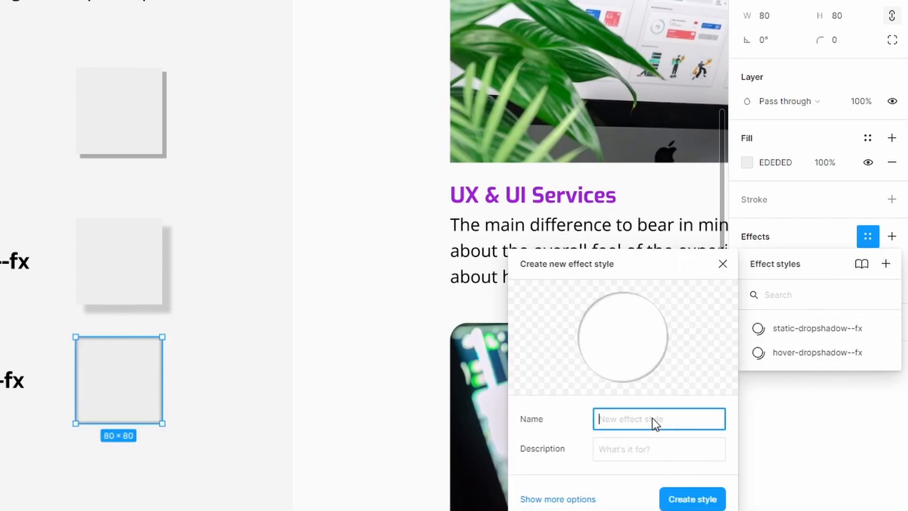
type("inner-dropshadow--fx")
key("Return")
left_click(483, 230)
Step: Apply the static-dropshadow--fx style to the two hero buttons, three slider controls and four round service-card icon circles in the Demo Template
scroll(494, 203, "down", 3)
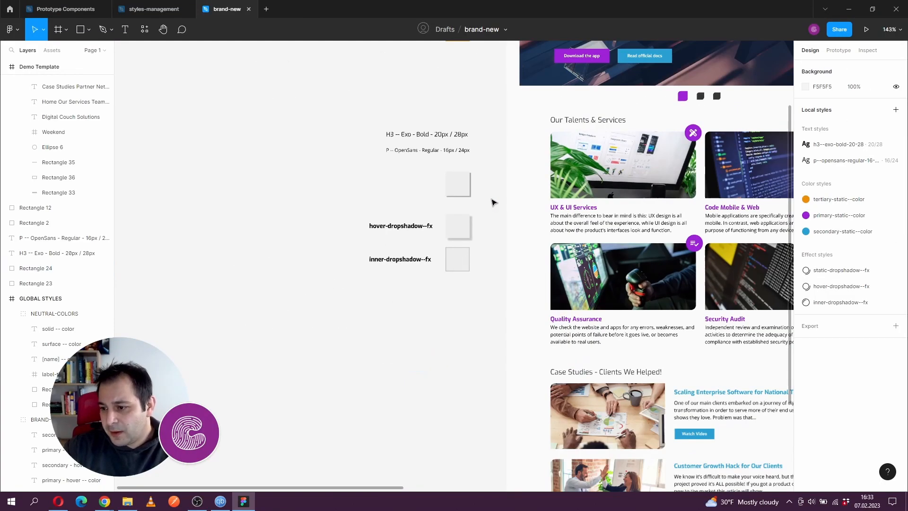
left_click_drag(587, 144, 354, 291)
scroll(408, 194, "up", 3)
left_click_drag(497, 231, 421, 305)
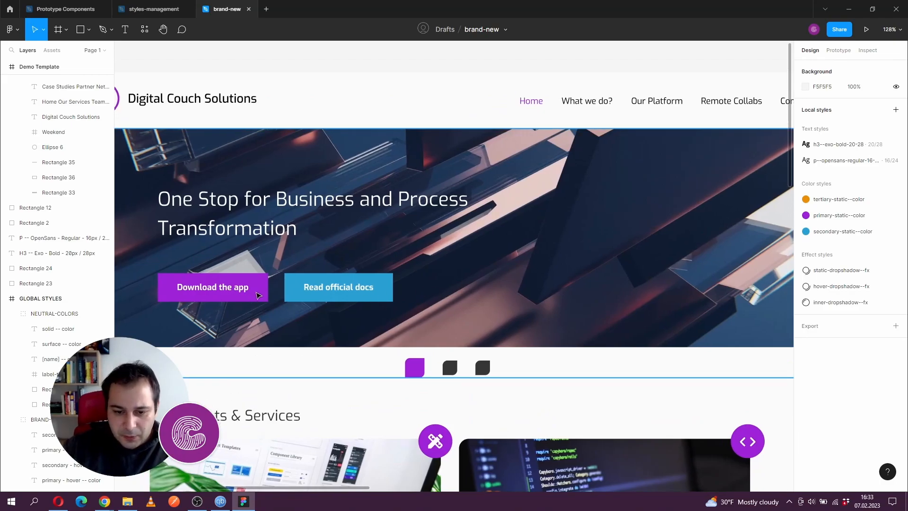
left_click(213, 287)
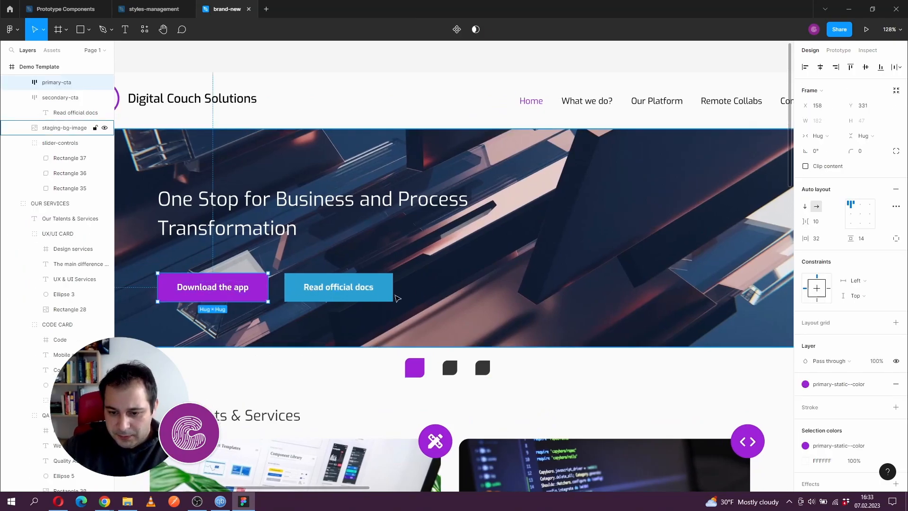
left_click(338, 287, "shift")
left_click(415, 368, "shift")
left_click(450, 368, "shift")
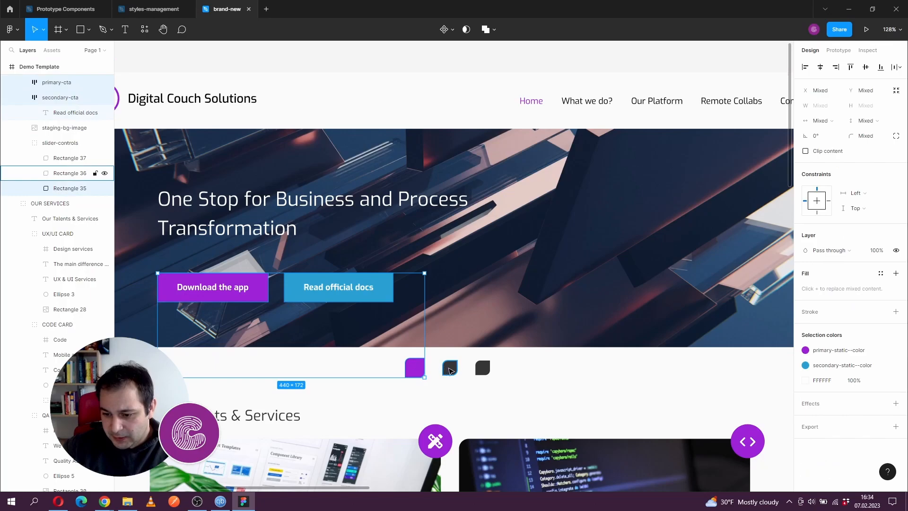
left_click(482, 368, "shift")
scroll(528, 383, "down", 4)
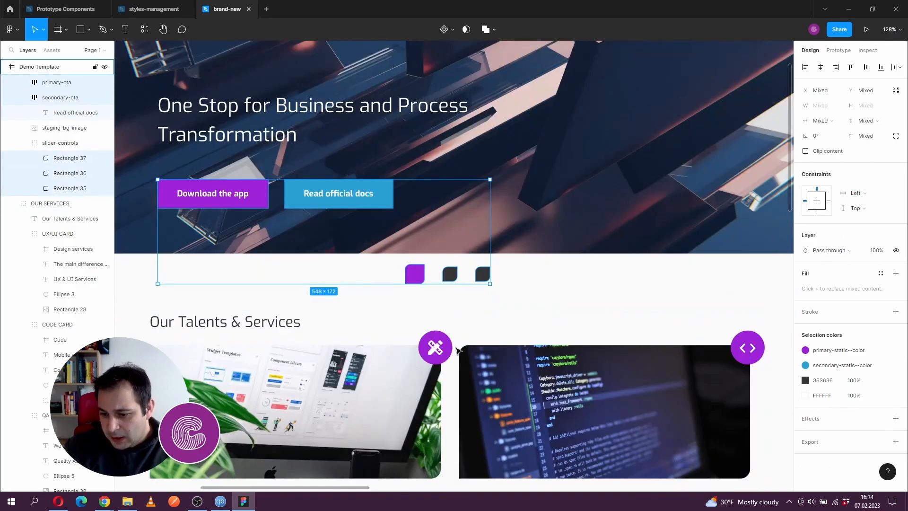
left_click(438, 349, "shift")
left_click(758, 340, "shift")
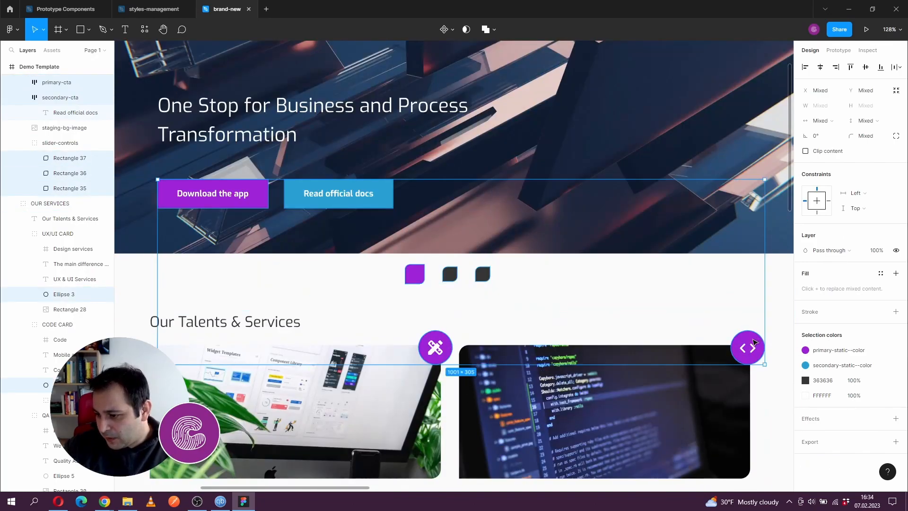
scroll(575, 312, "down", 8)
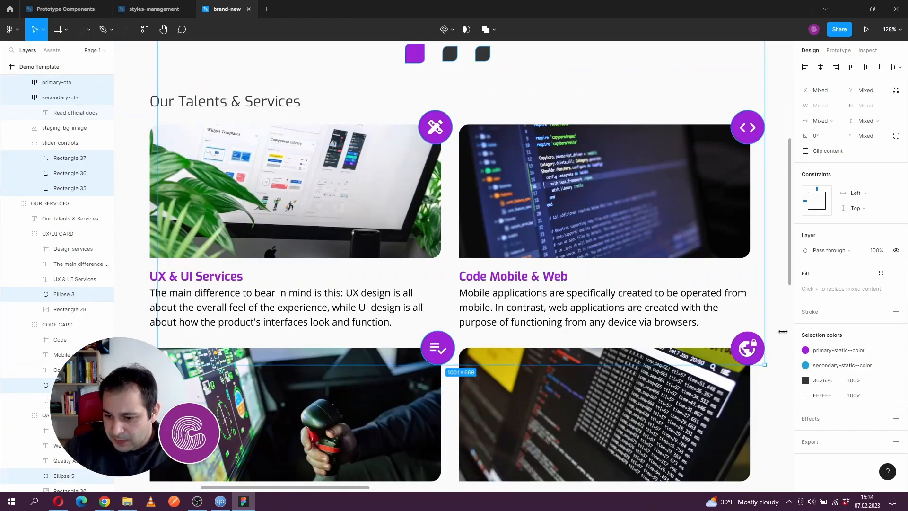
left_click(756, 339, "shift")
scroll(500, 246, "up", 4)
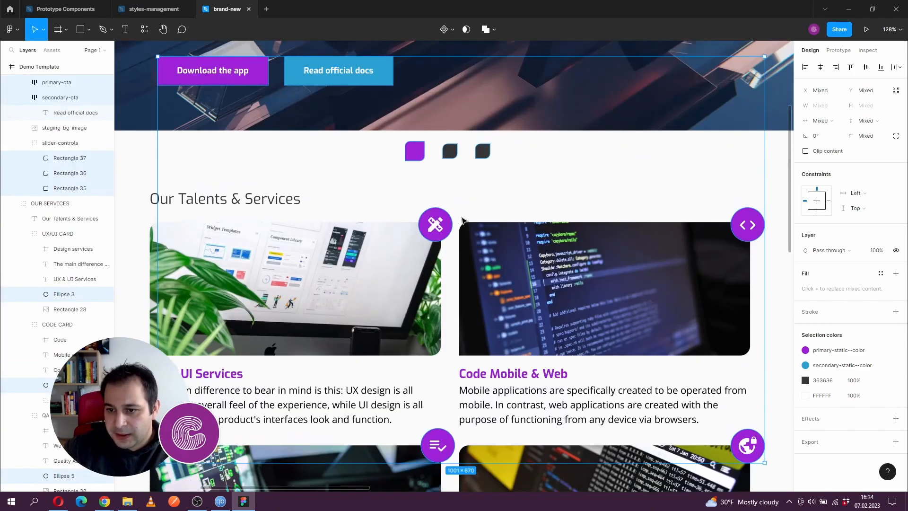
left_click(880, 419)
left_click_drag(861, 413, 696, 279)
left_click(684, 315)
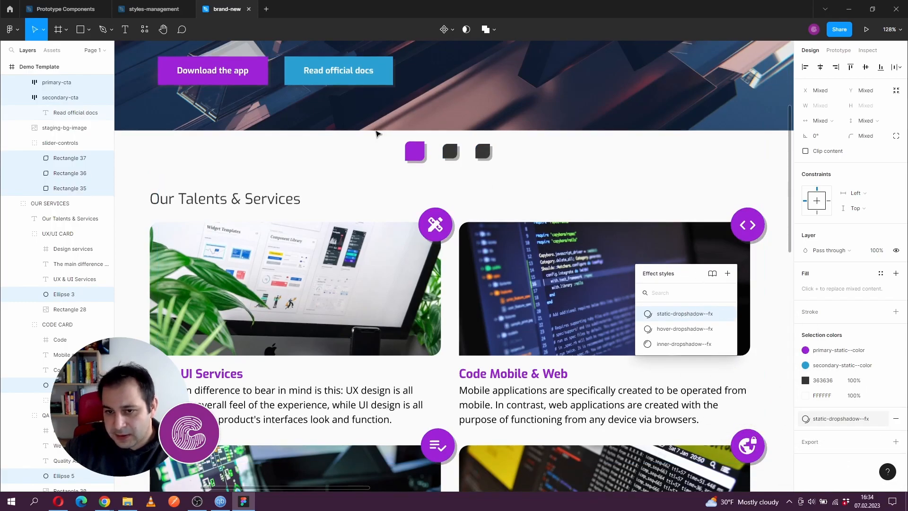
left_click(621, 161)
Step: Try tertiary-static--color as the fill of the "Download the app" button and switch it back to primary-static--color
scroll(582, 154, "down", 4)
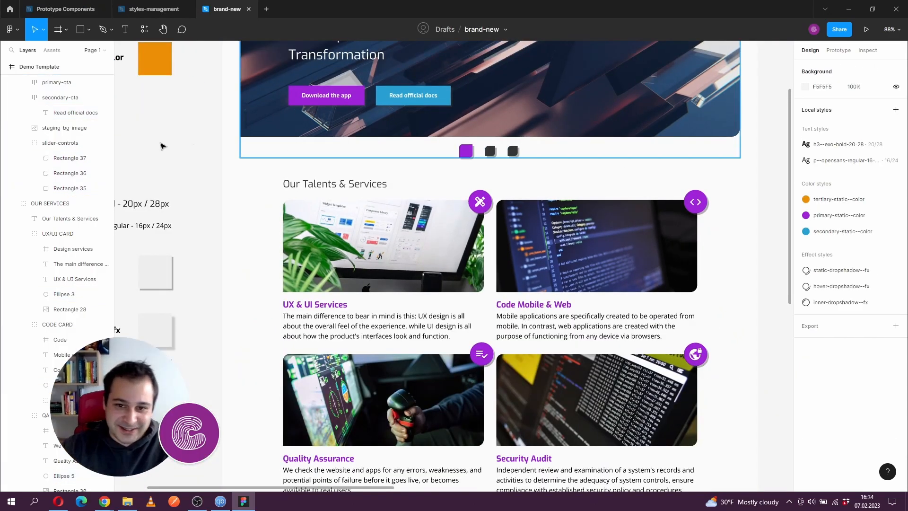
scroll(228, 198, "up", 4)
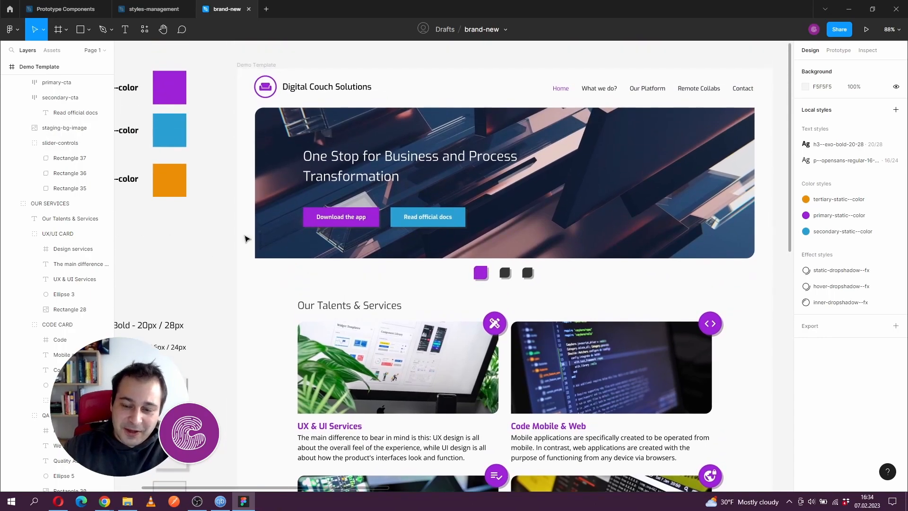
double_click(371, 218)
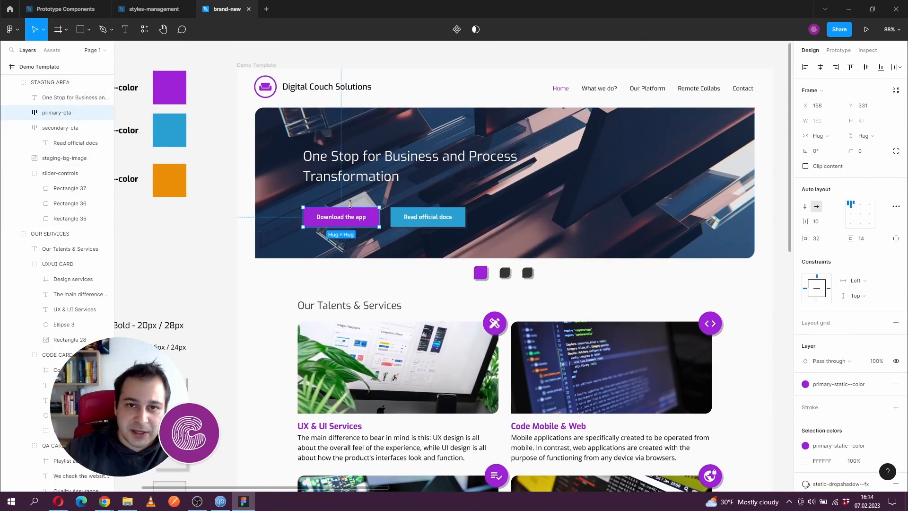
scroll(856, 383, "down", 2)
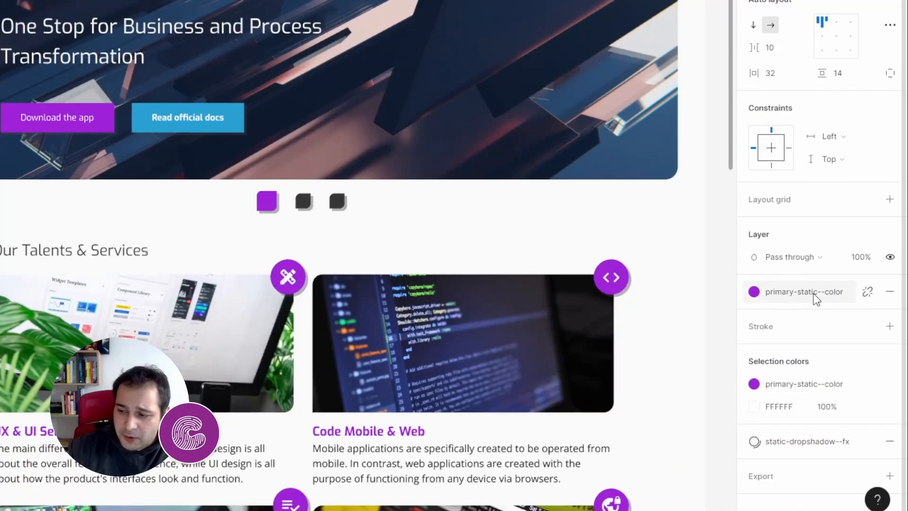
left_click(816, 296)
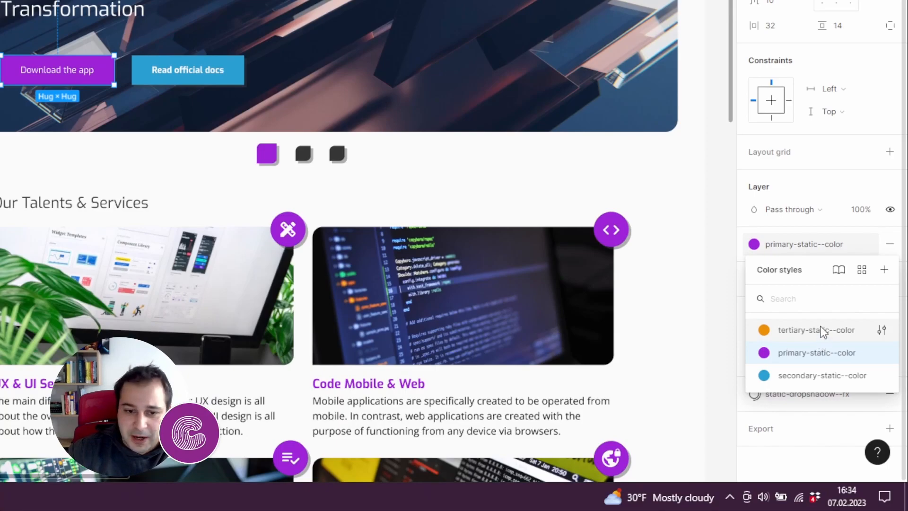
left_click(822, 331)
left_click(802, 243)
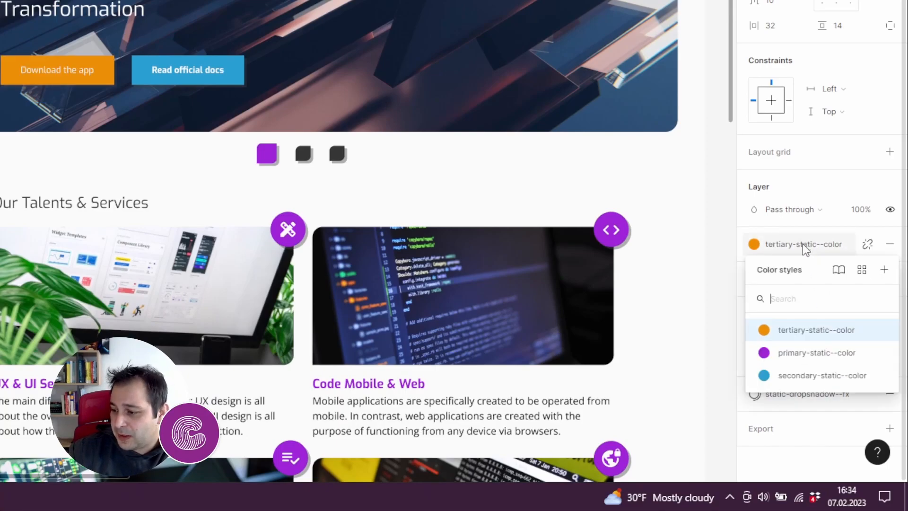
left_click(806, 354)
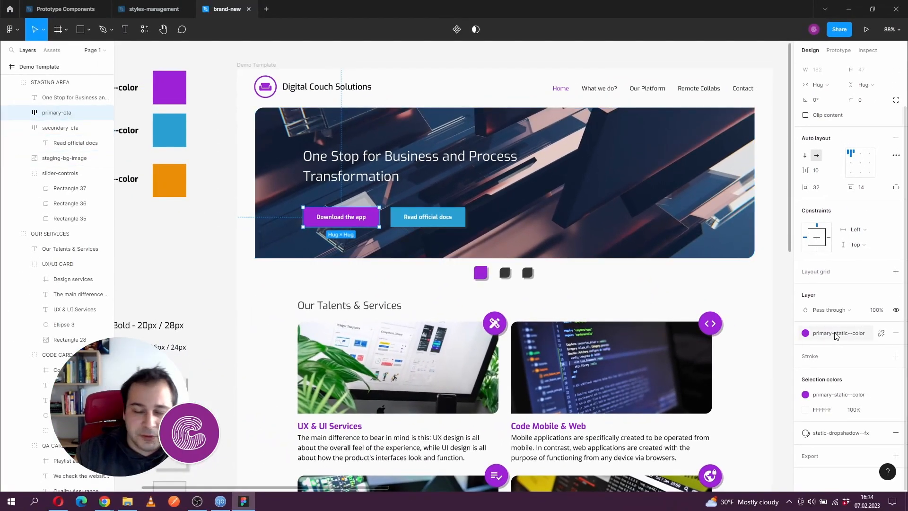
Step: Edit the primary-static--color style from the "Download the app" button's fill, changing its color to green 21950E
left_click(836, 334)
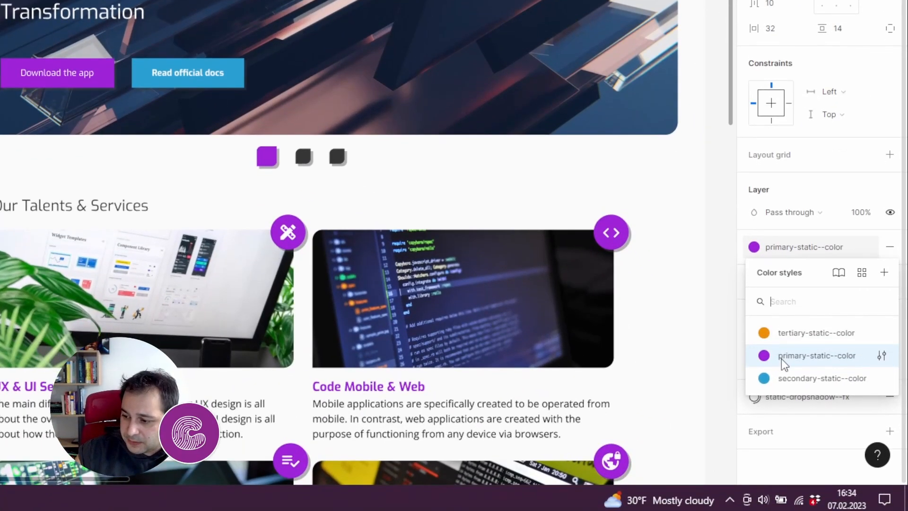
left_click(882, 353)
left_click_drag(645, 239, 392, 56)
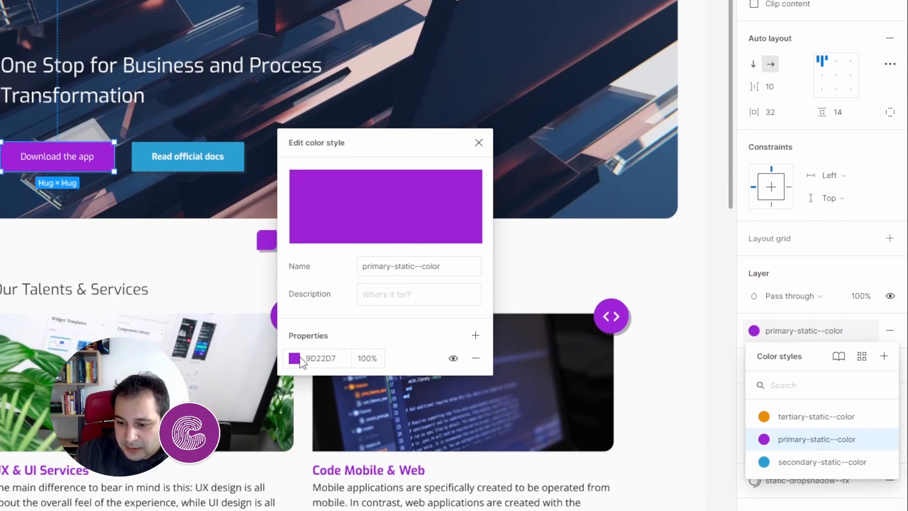
left_click(295, 373)
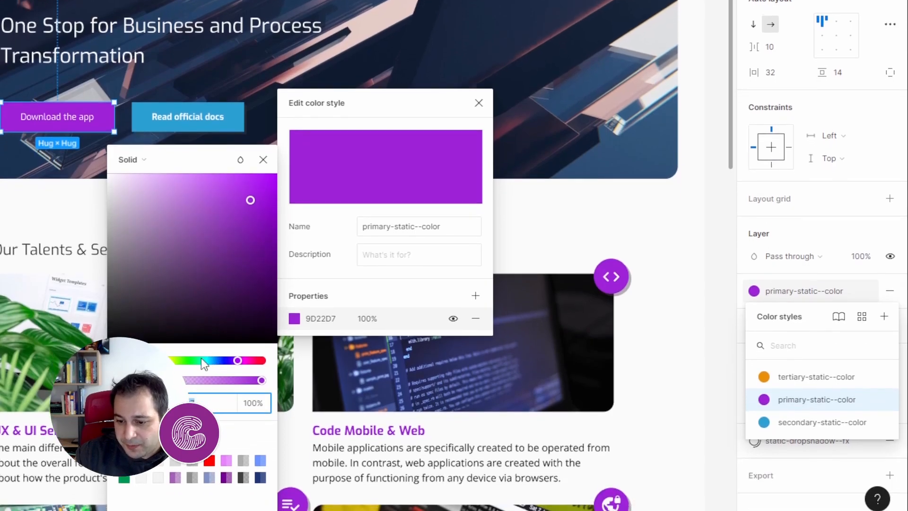
left_click(194, 371)
left_click_drag(188, 365, 185, 364)
left_click(260, 240)
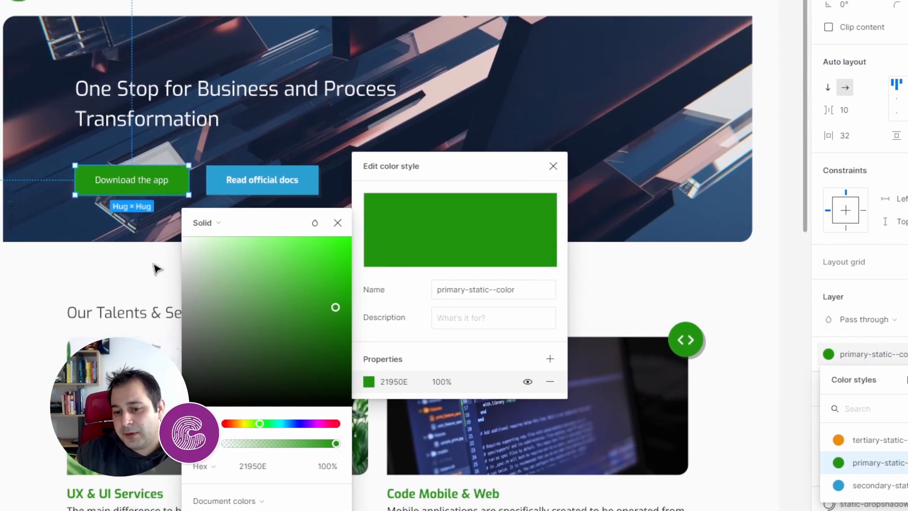
left_click(82, 266)
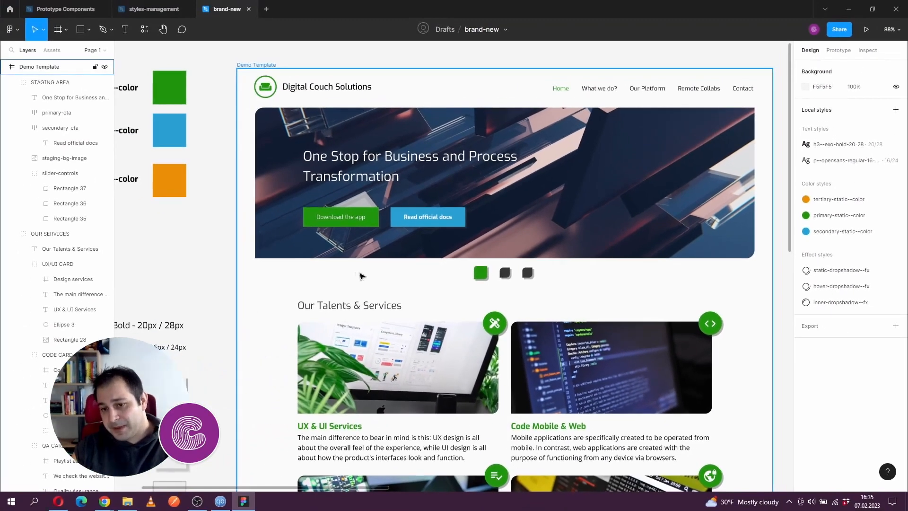
scroll(398, 216, "down", 2)
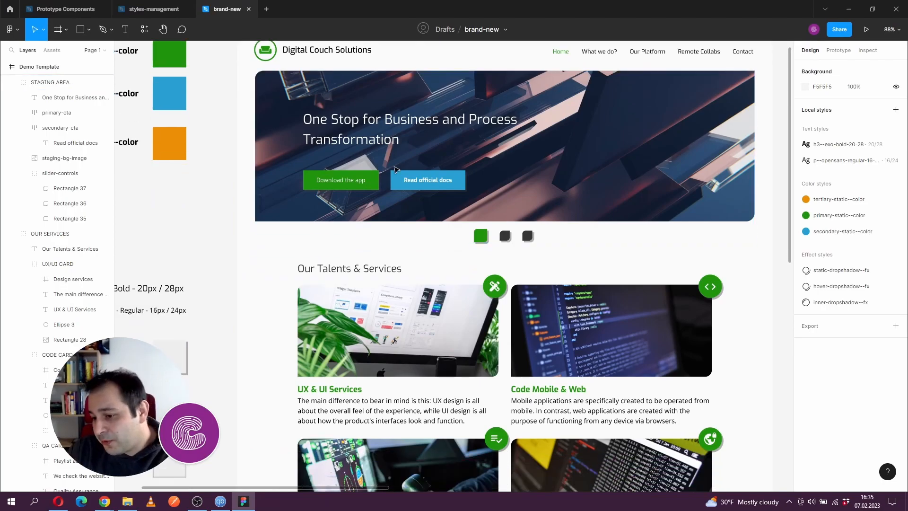
scroll(472, 194, "up", 1)
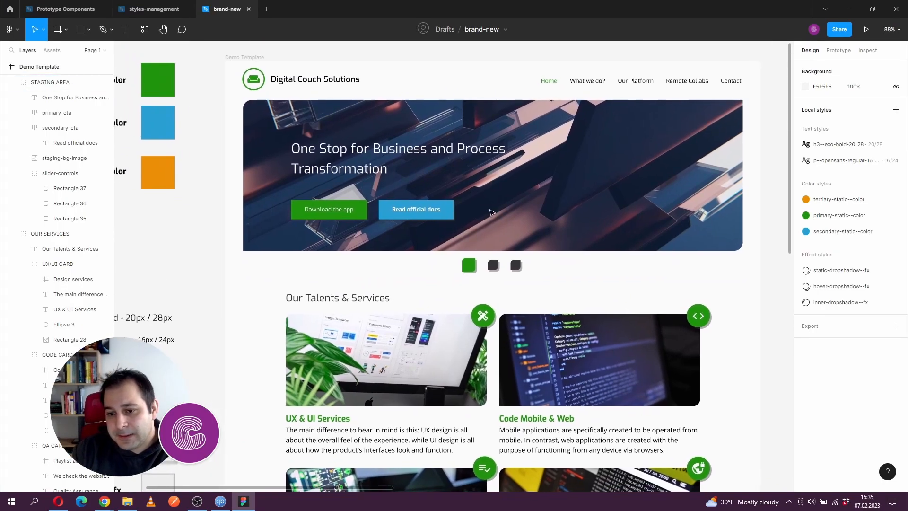
Step: Detach the primary-static--color style from the fill of the "Download the app" button in the Demo Template
left_click(364, 213)
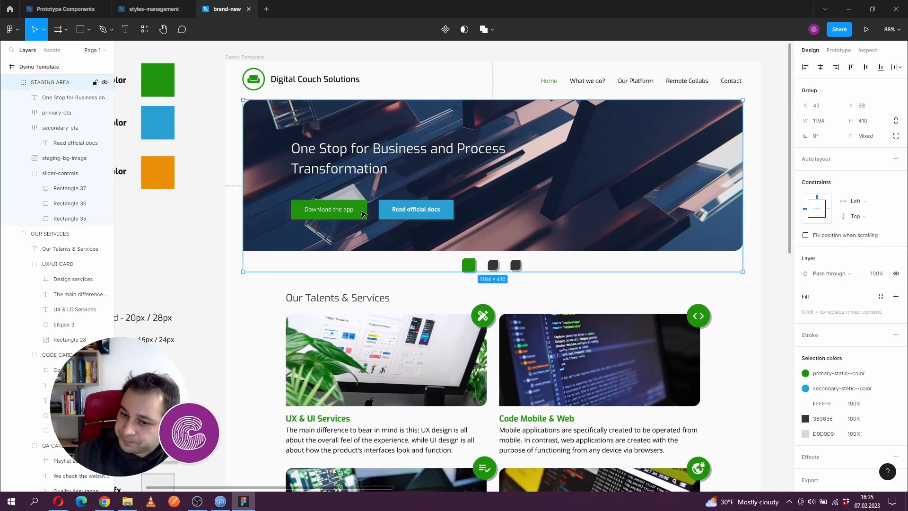
left_click(362, 212)
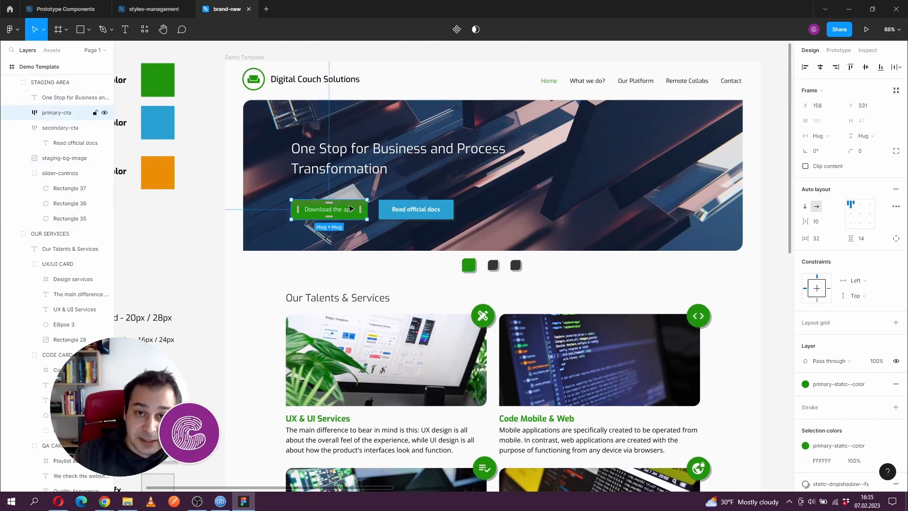
scroll(876, 383, "down", 3)
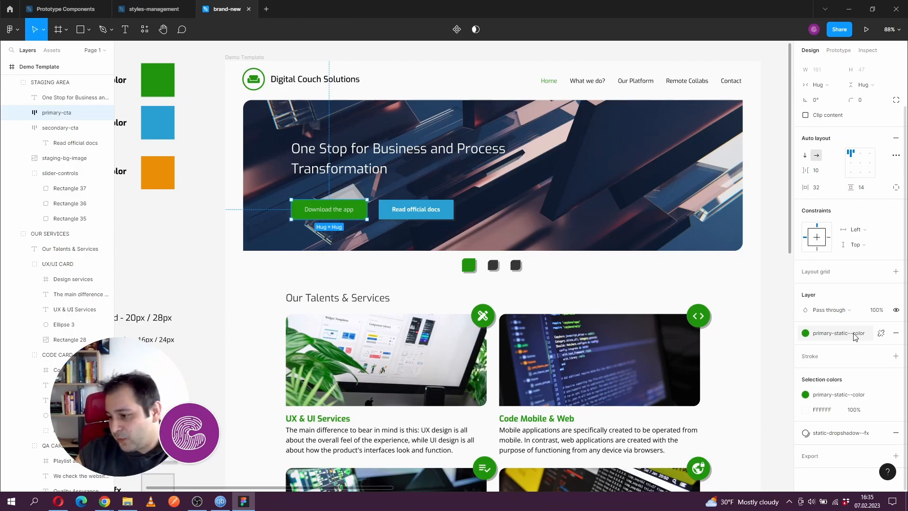
left_click(881, 334)
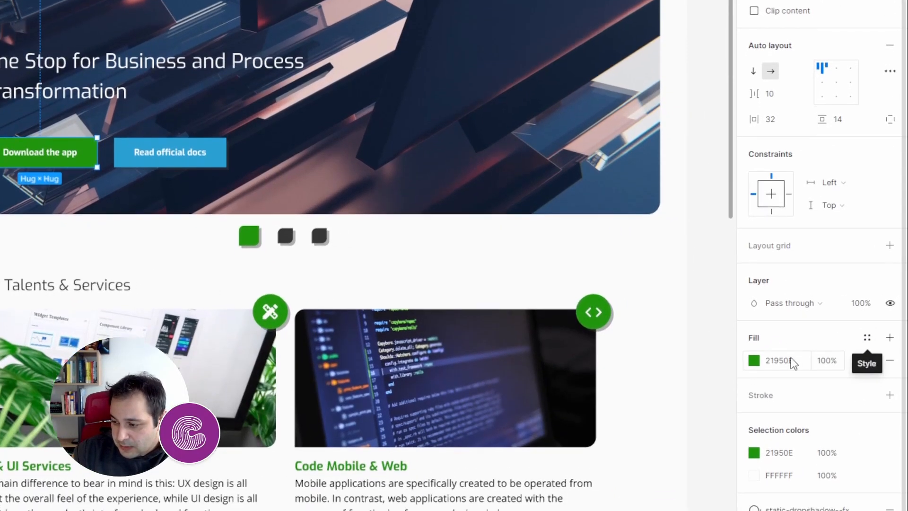
Step: Change the detached fill of the "Download the app" button to bright magenta FB27FF
left_click(754, 355)
left_click(668, 303)
left_click(685, 327)
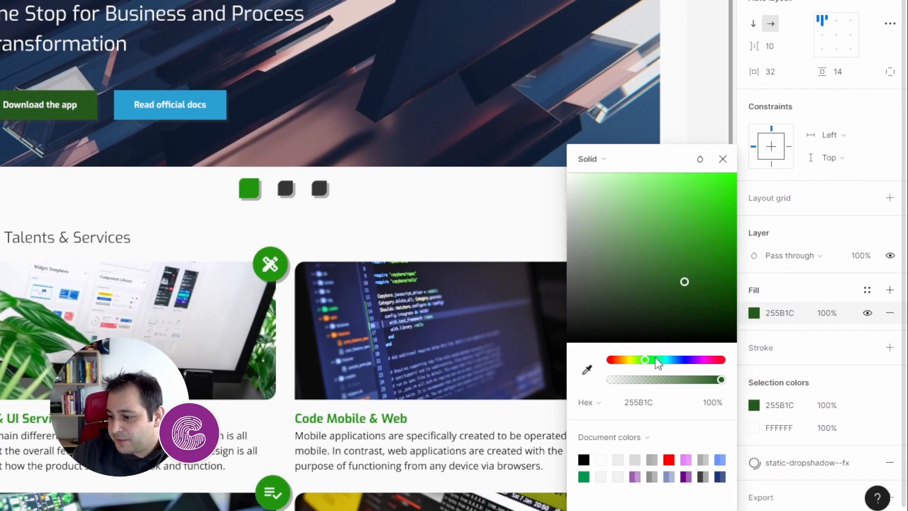
left_click_drag(655, 360, 706, 358)
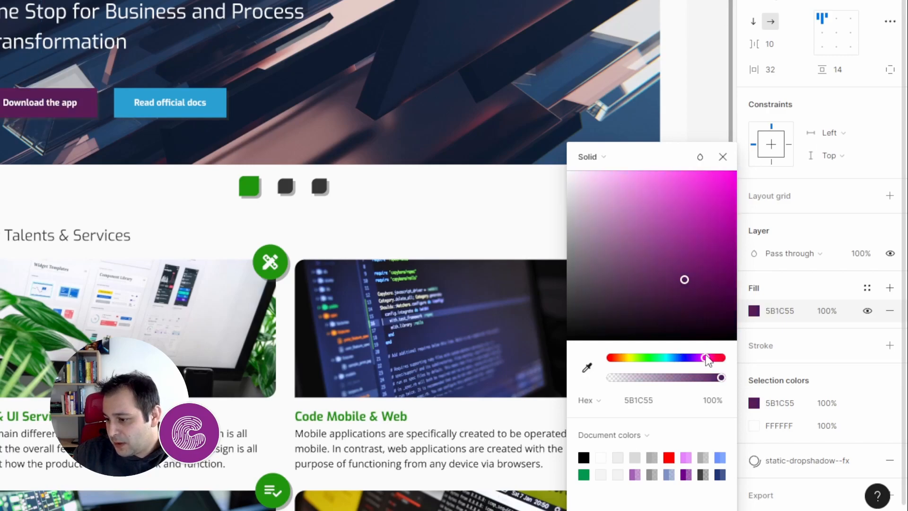
mouse_move(722, 222)
left_mouse_down()
mouse_move(723, 178)
mouse_move(711, 171)
left_mouse_up()
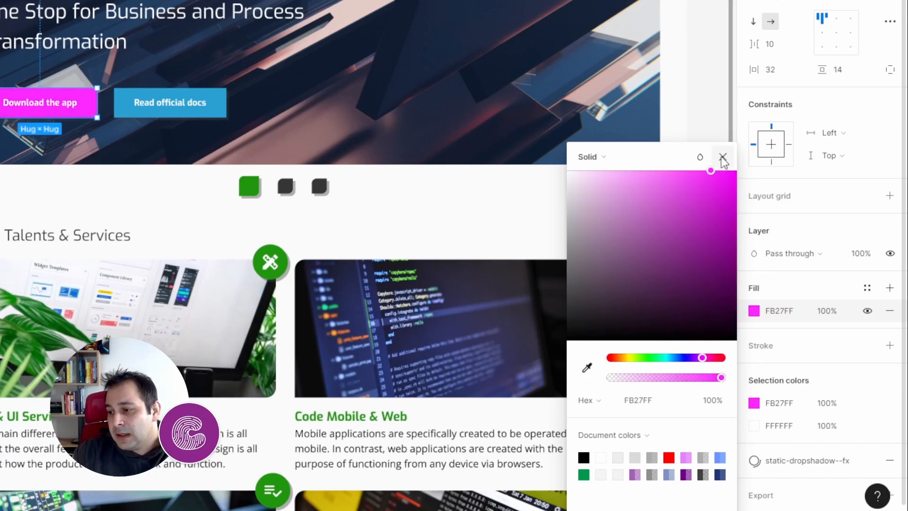
left_click(723, 159)
left_click(685, 177)
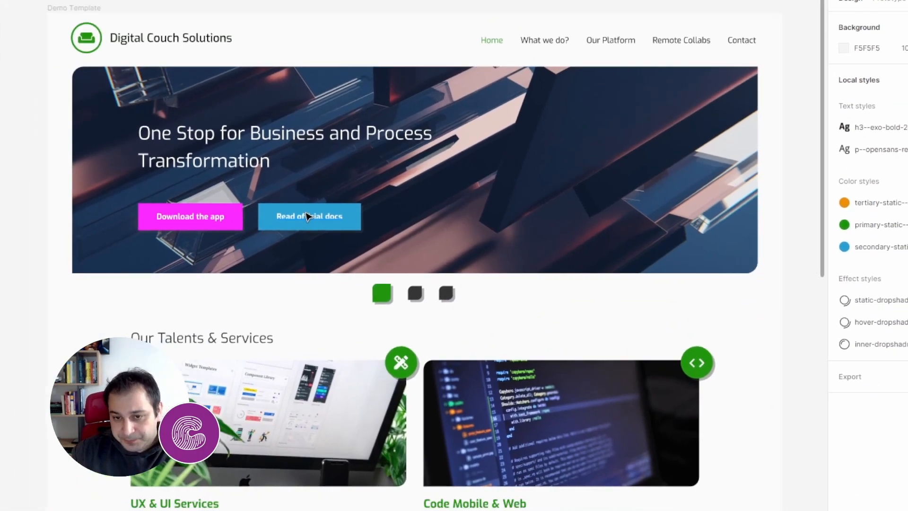
Step: Edit the primary-static--color style from the green swatch square's fill, changing its color to purple 880764
scroll(391, 214, "up", 1)
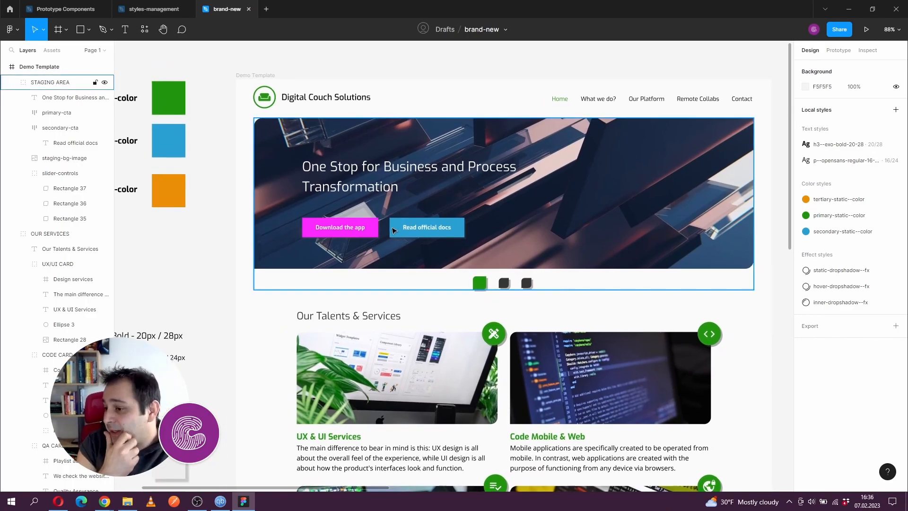
left_click(161, 100)
left_click(824, 182)
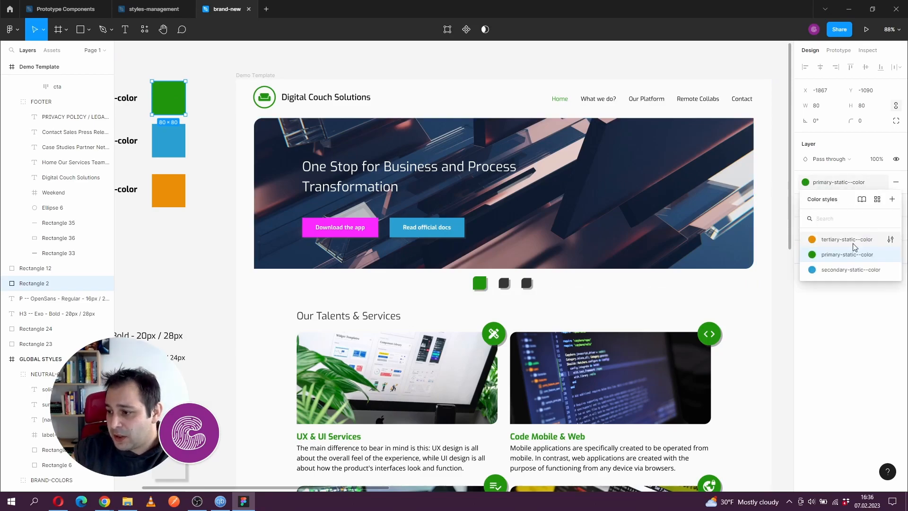
left_click(891, 255)
left_click(667, 400)
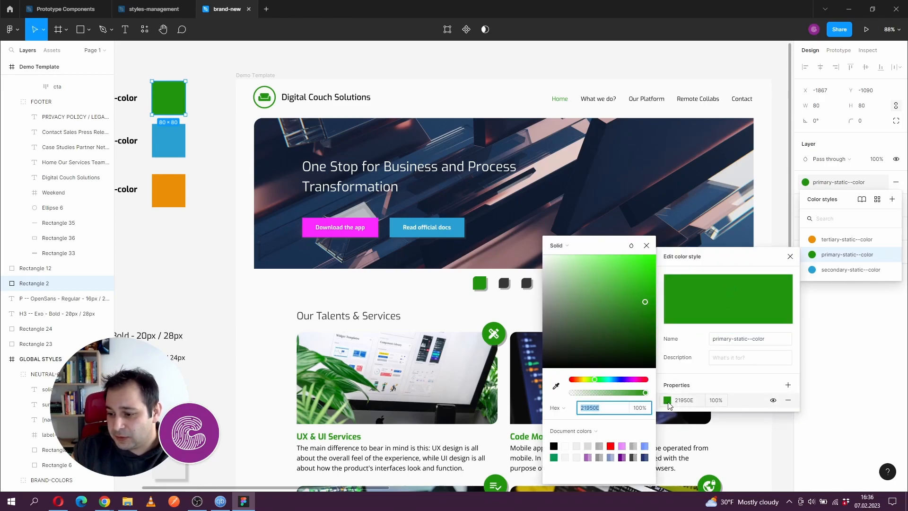
left_click_drag(641, 319, 617, 326)
left_click_drag(630, 381, 637, 380)
mouse_move(637, 304)
left_mouse_down()
mouse_move(637, 280)
mouse_move(644, 328)
mouse_move(650, 308)
left_mouse_up()
left_click(646, 245)
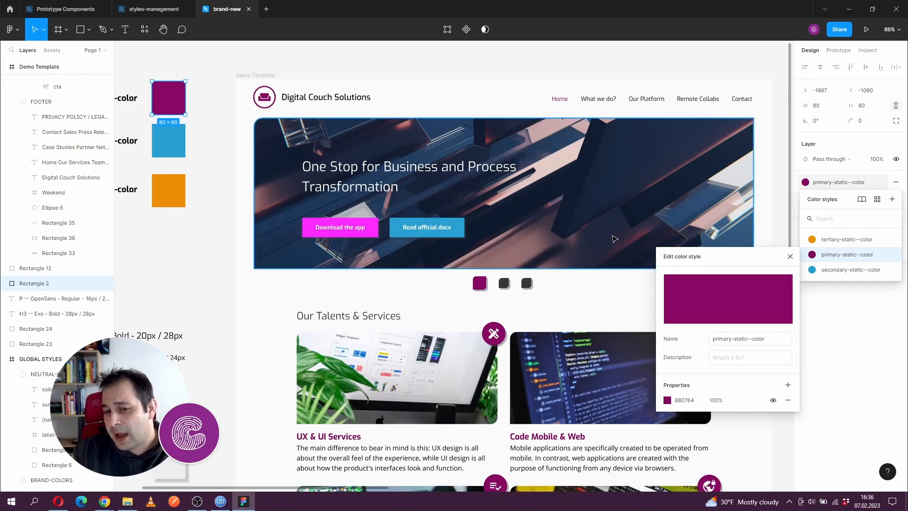
key("Escape")
left_click(765, 229)
Step: Undo the color edits made to the primary-static--color style
key("ctrl+z")
key("ctrl+z")
key("ctrl+z")
key("ctrl+z")
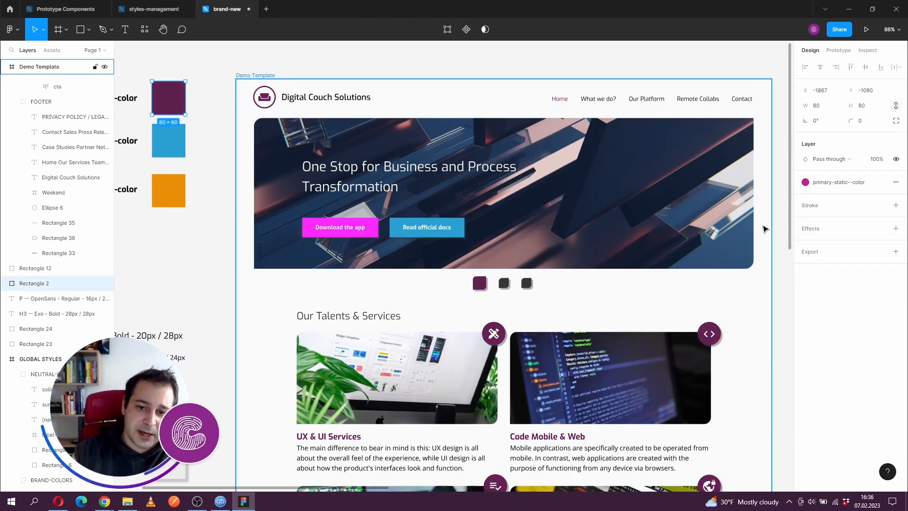
key("ctrl+z")
key("ctrl+z")
key("ctrl+z")
key("ctrl+z")
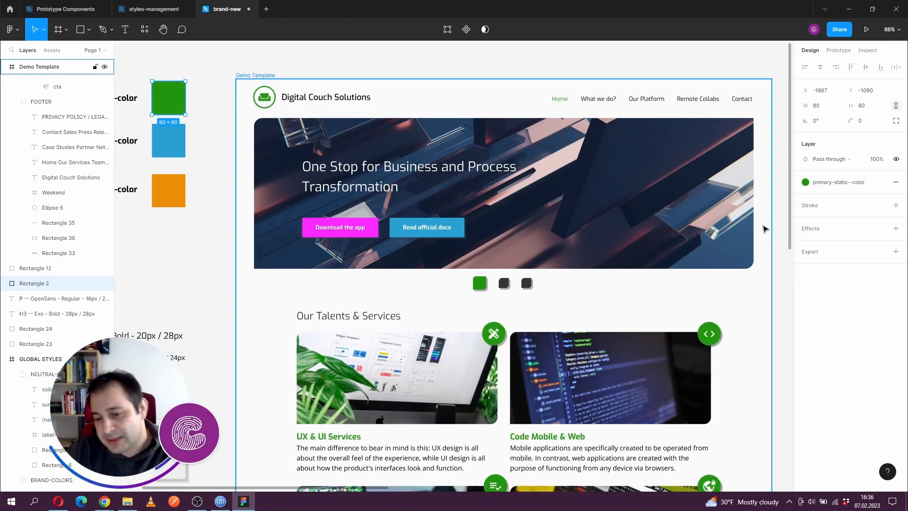
Step: Undo the recoloring and style detachment of the "Download the app" button's fill and clear the selection
key("ctrl+z")
key("ctrl+z")
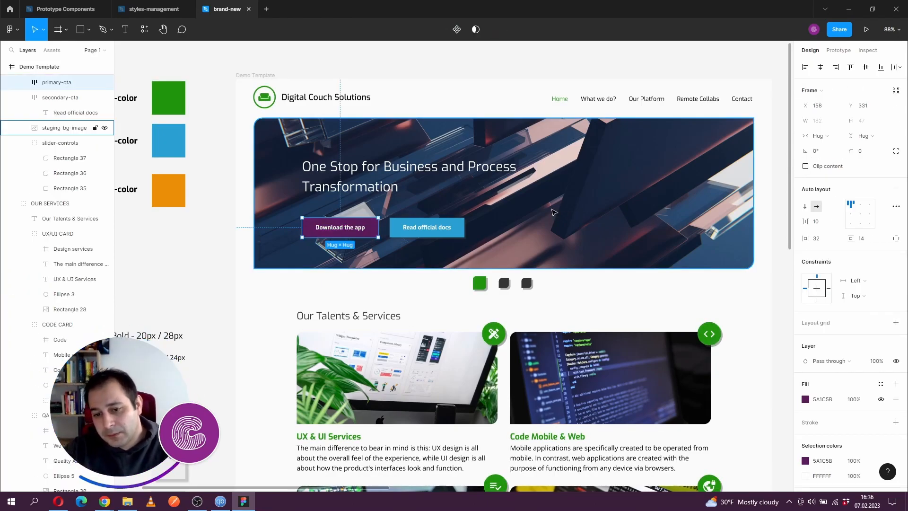
key("ctrl+z")
key("ctrl+z")
key("ctrl+z")
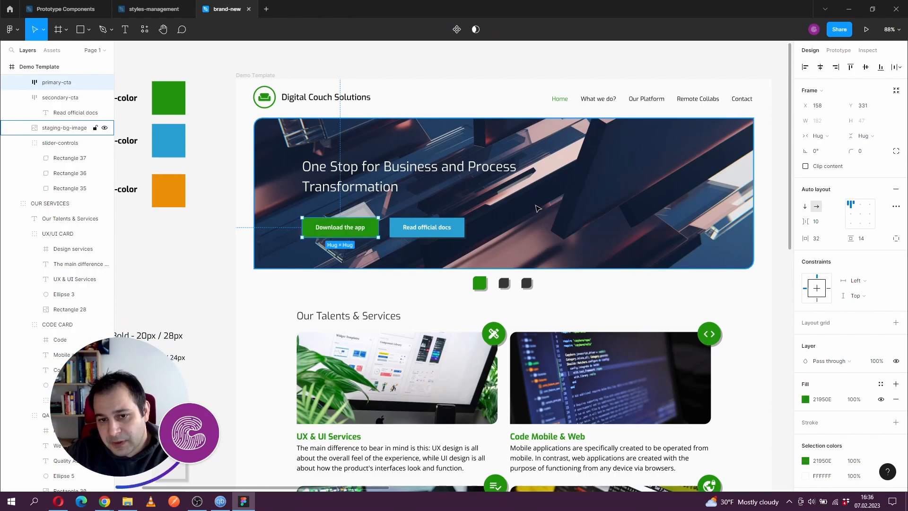
key("ctrl+z")
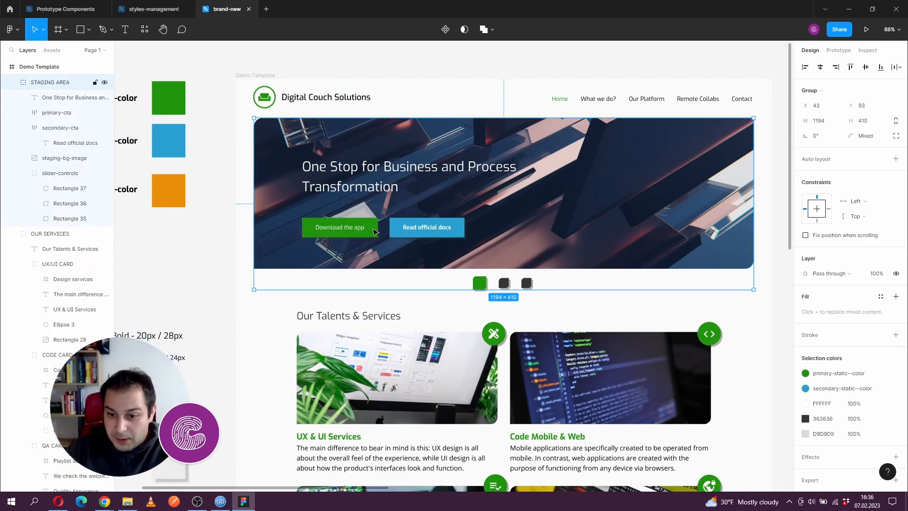
key("Escape")
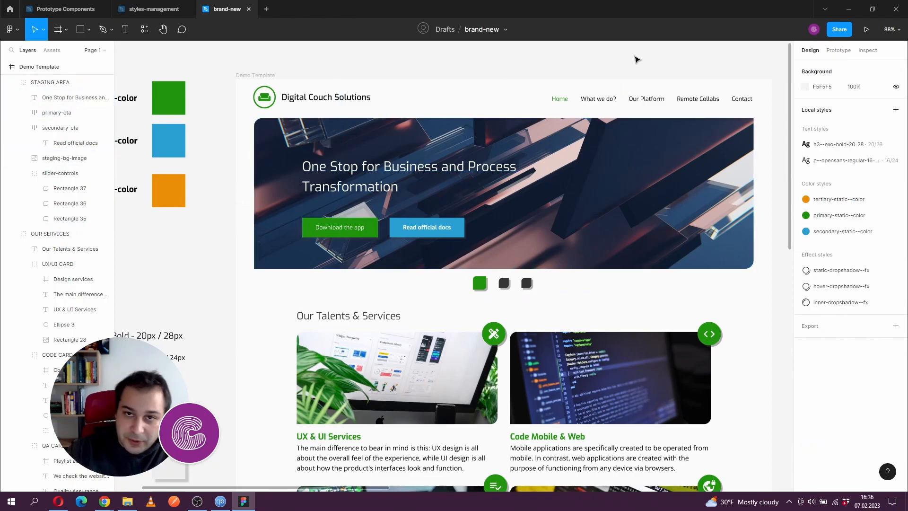
Step: Delete the primary-static--color style and check the fills of the "Download the app" button and the green slider control
right_click(838, 219)
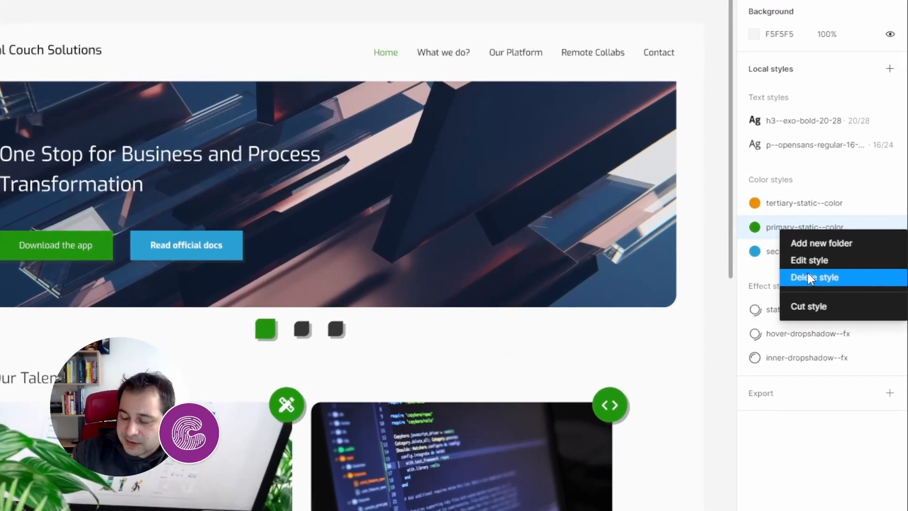
left_click(808, 277)
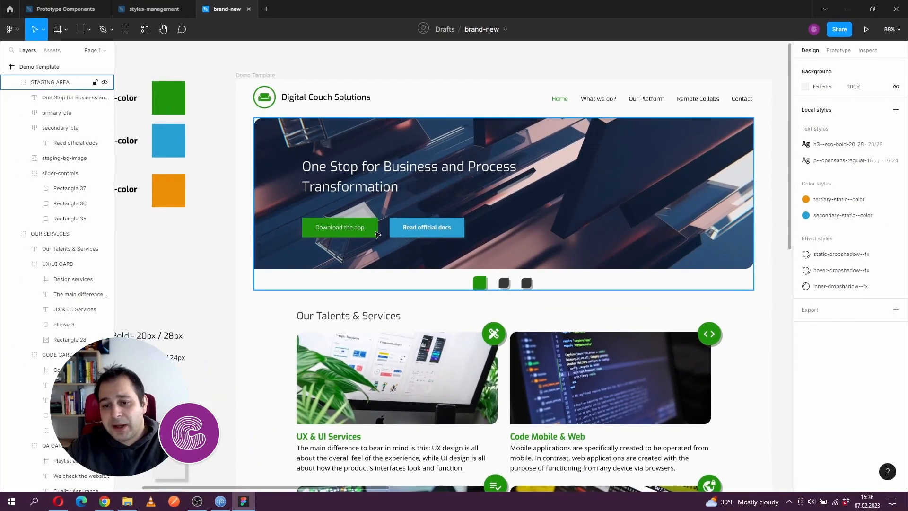
left_click(376, 233)
left_click(376, 233)
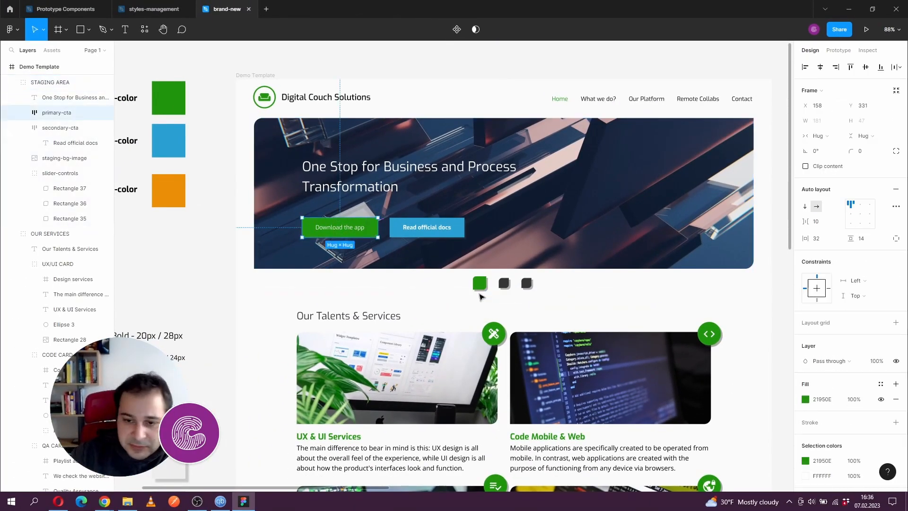
double_click(481, 286)
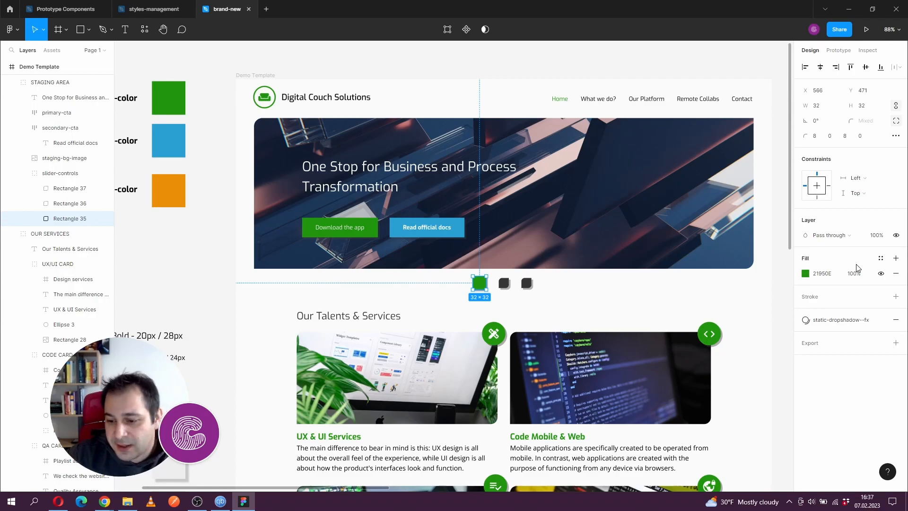
left_click(198, 233)
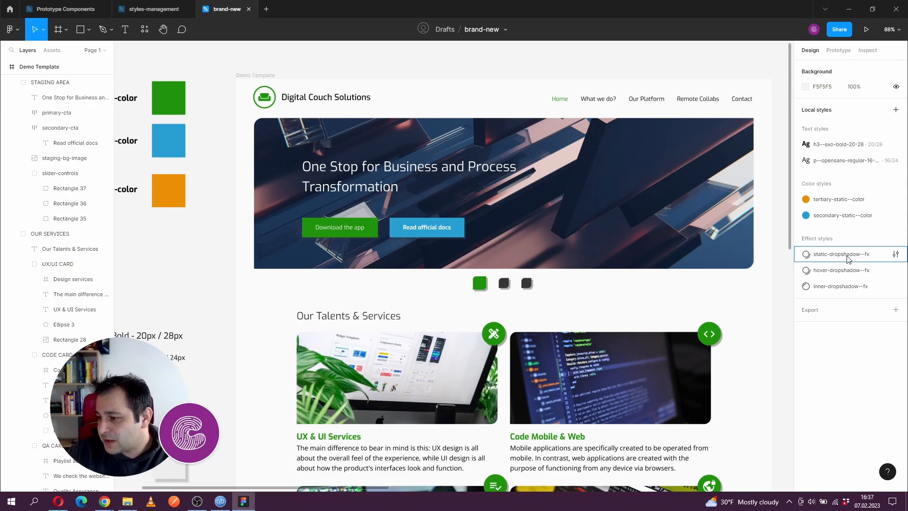
Step: Put the static-dropshadow--fx effect style into a new folder named dropshadow
right_click(861, 260)
left_click(860, 266)
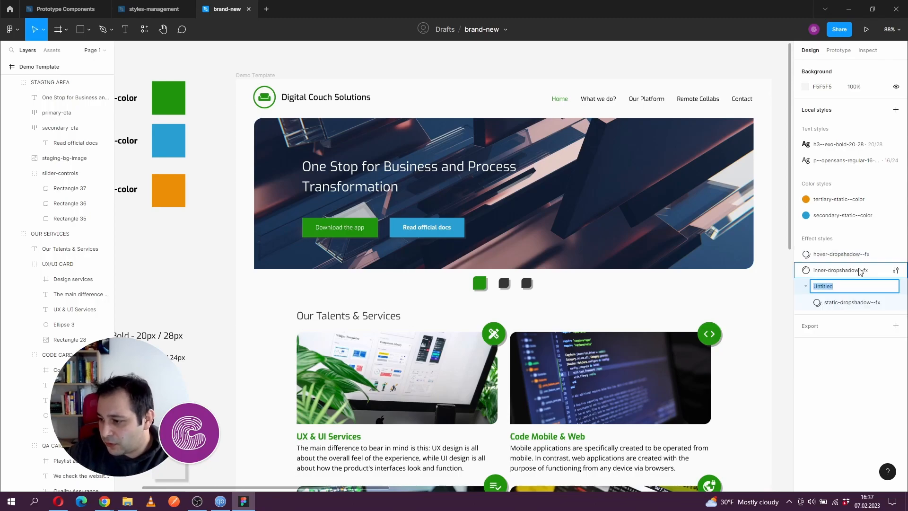
type("dropshadow")
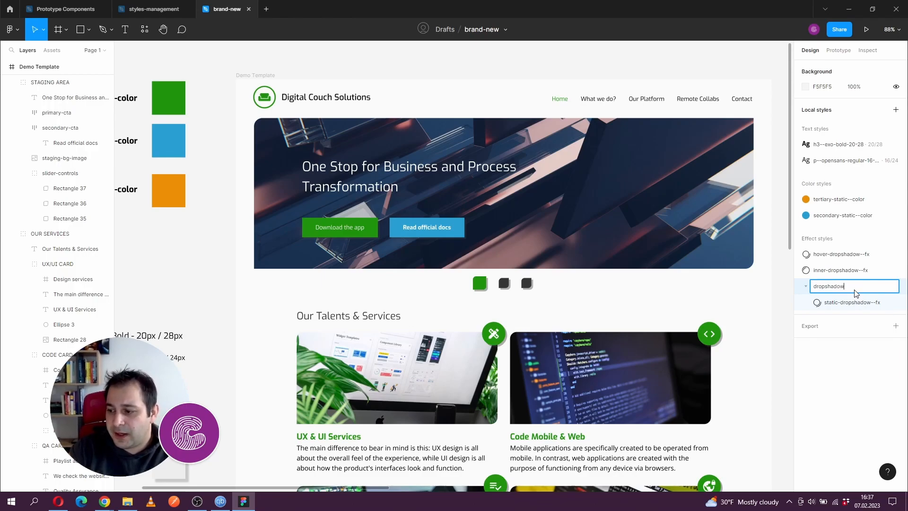
key("Return")
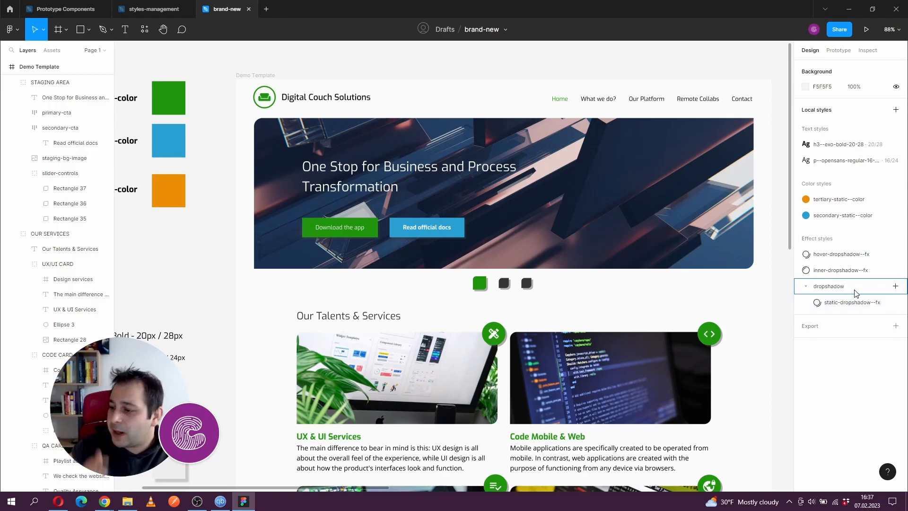